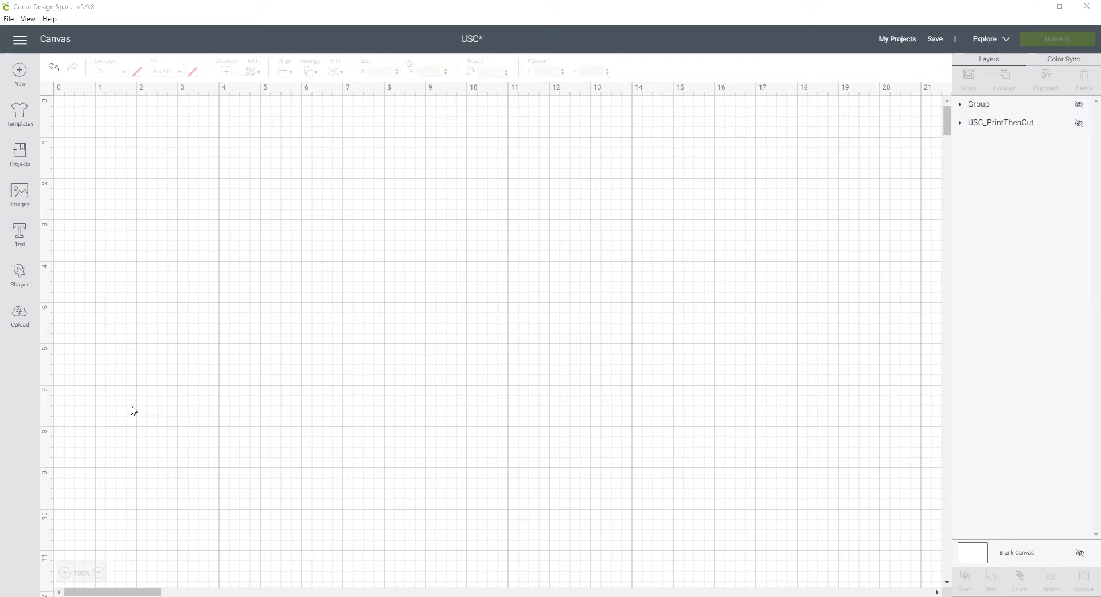
Upload SotuhernCaliforniaBACK.png from the USC folder and set its image type to Simple.
click(20, 321)
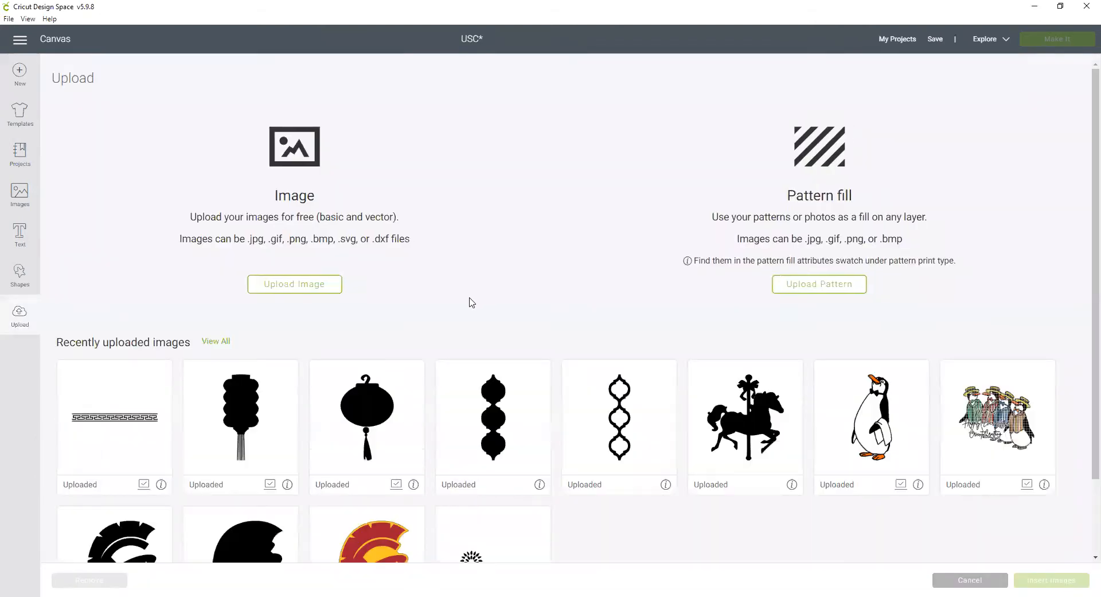
click(308, 288)
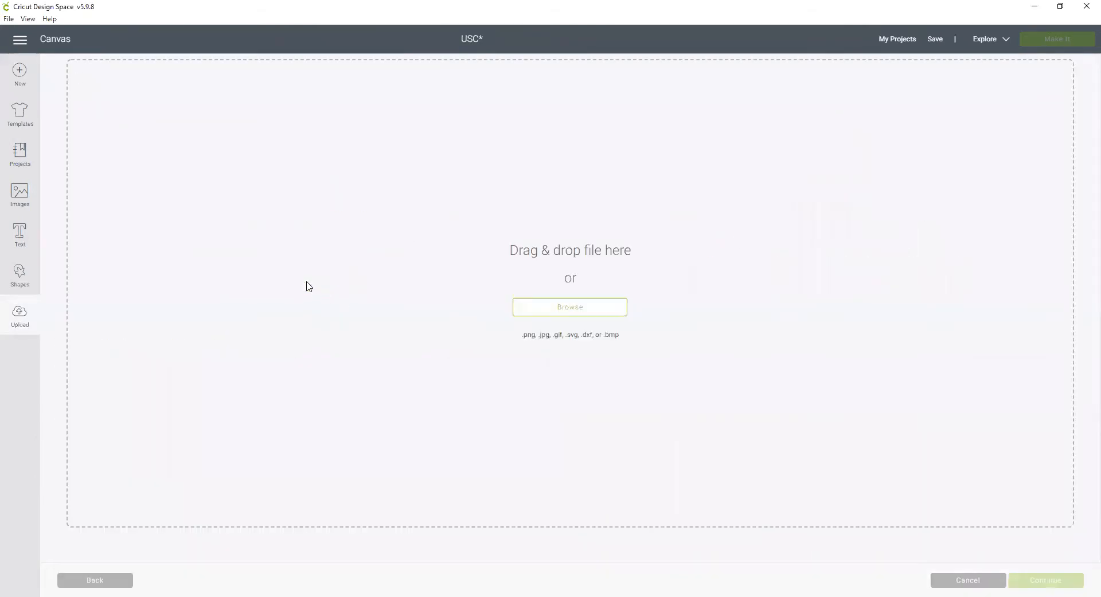
click(547, 310)
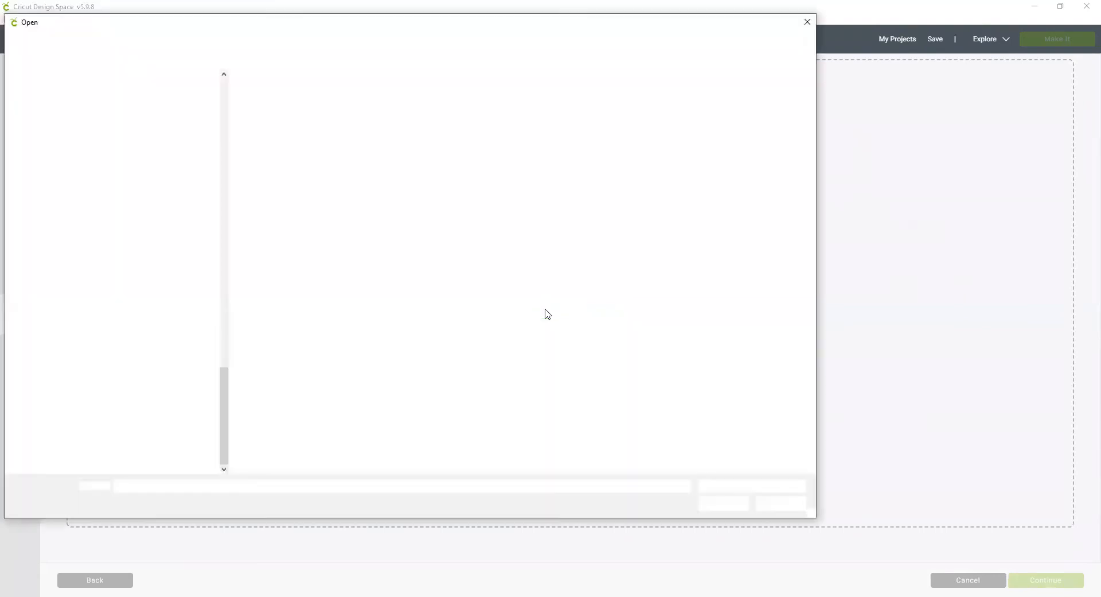
click(400, 112)
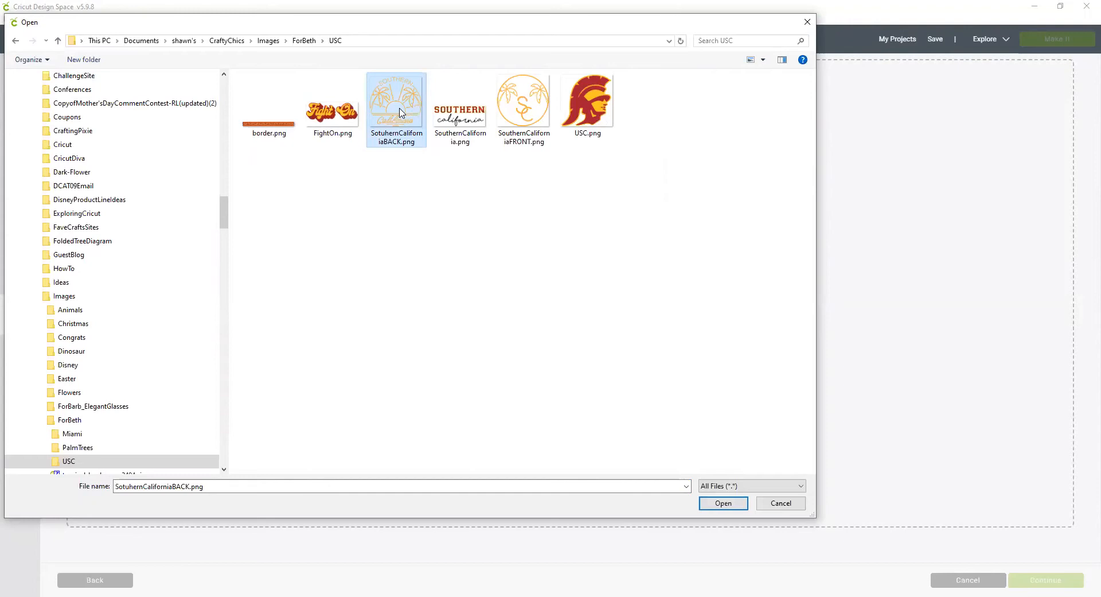
double_click(400, 112)
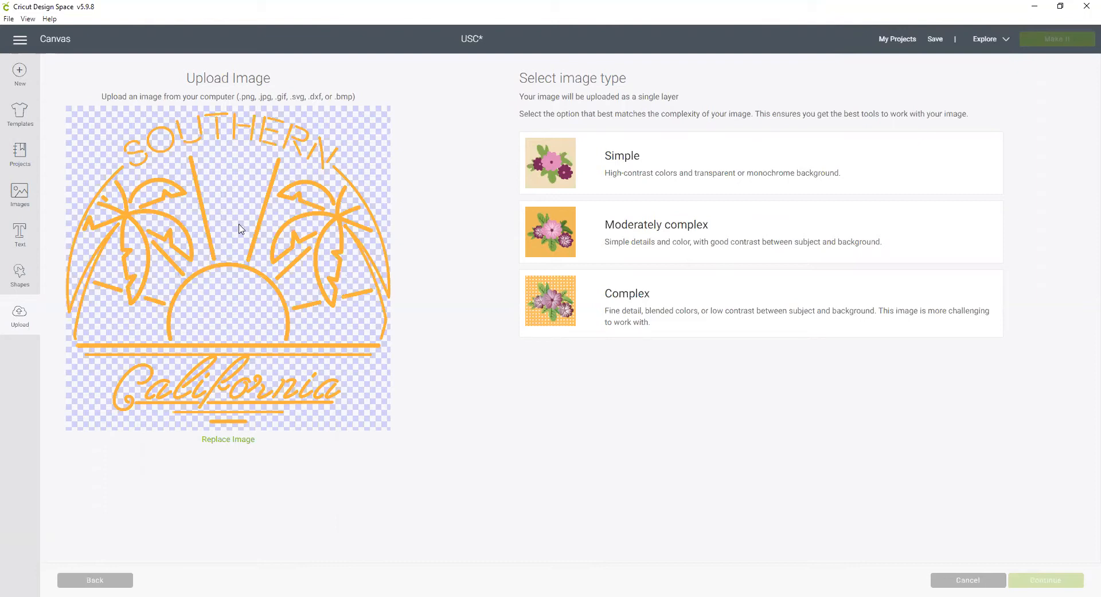
click(541, 177)
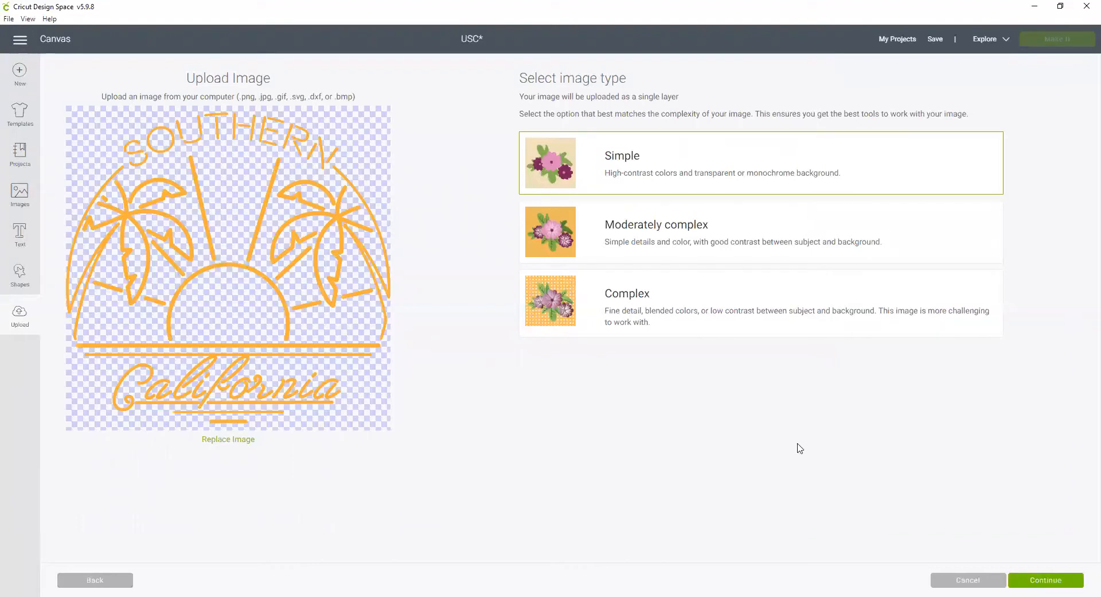
click(1055, 581)
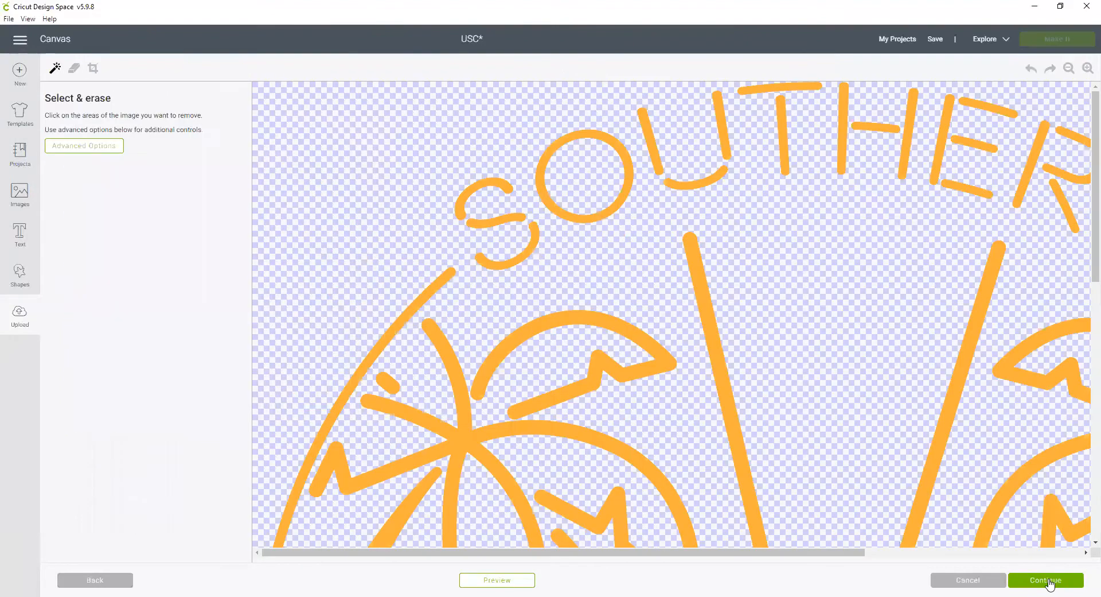
Preview the cut lines of the whole back design, then save it as a Cut image.
click(1070, 70)
click(1069, 70)
click(1069, 70)
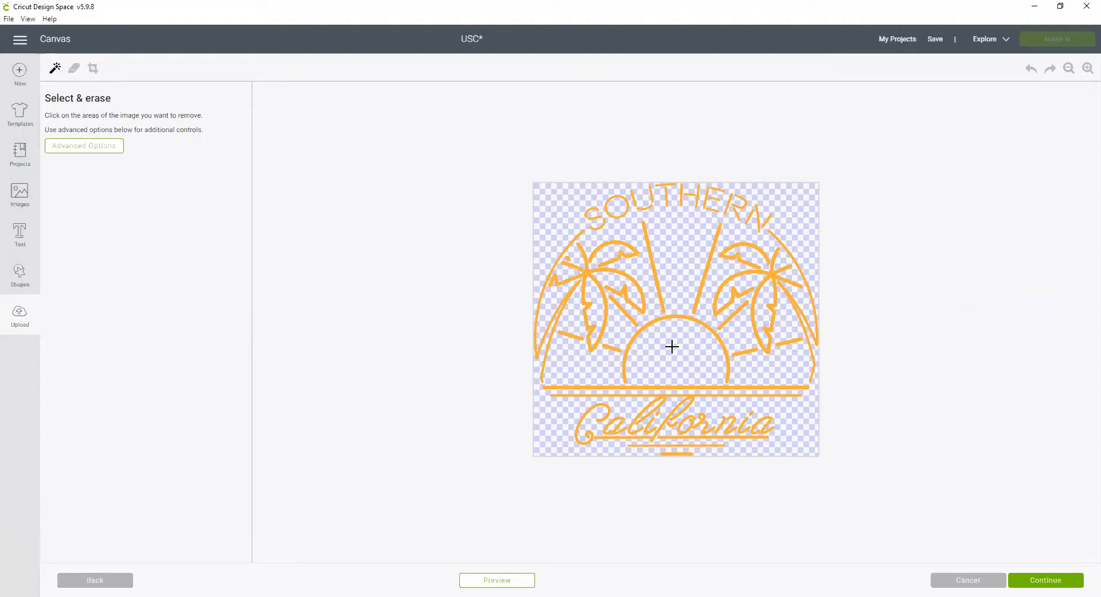
click(507, 580)
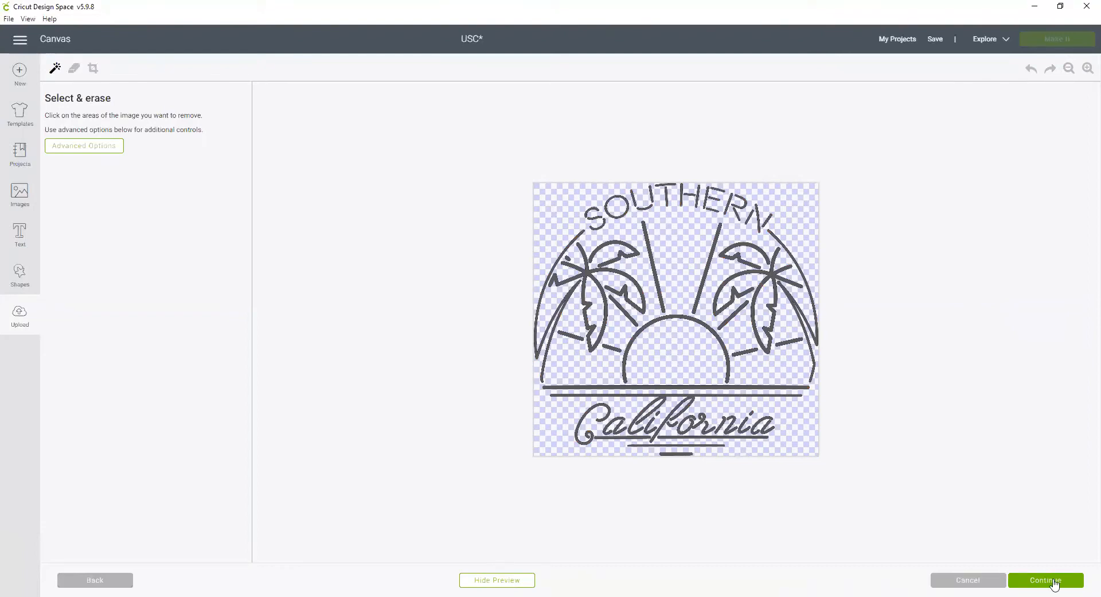
click(1054, 580)
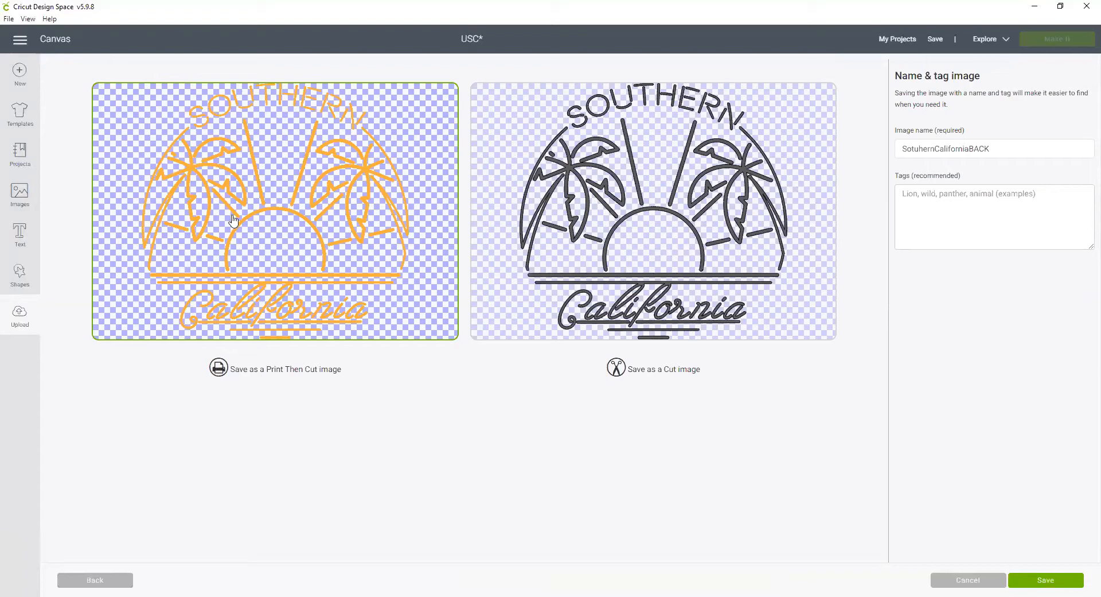
click(686, 279)
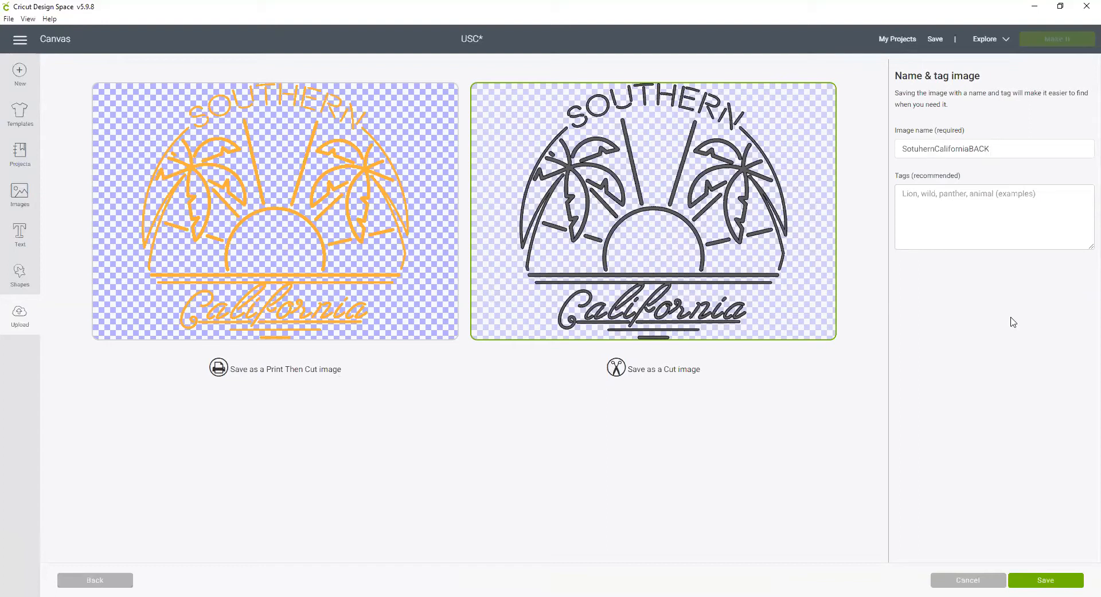
click(1051, 581)
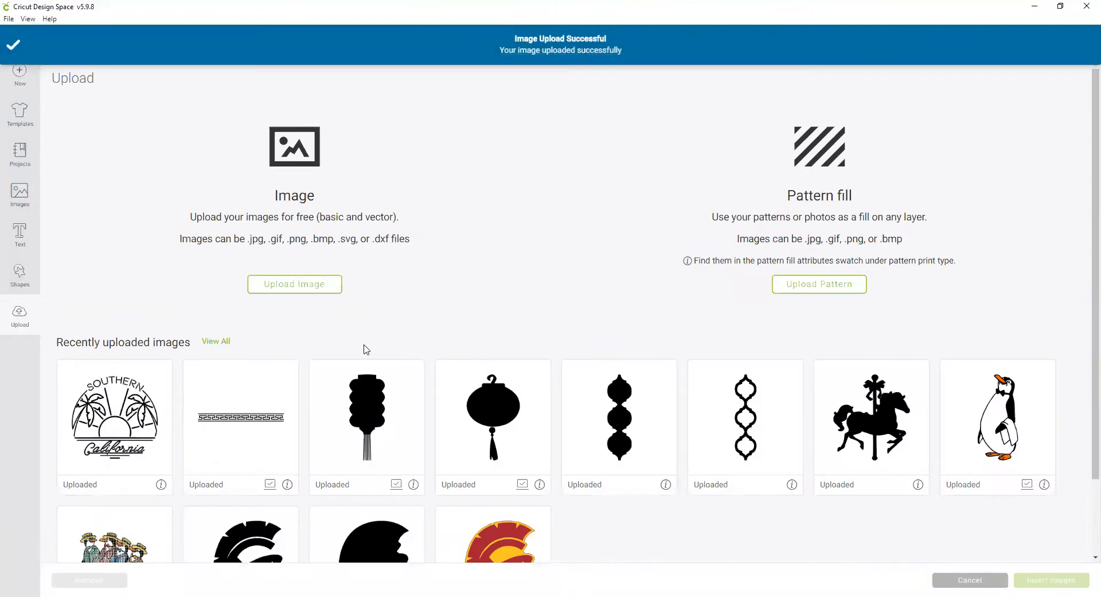
Upload SouthernCaliforniaFRONT.png from the USC folder and set its image type to Simple.
click(282, 292)
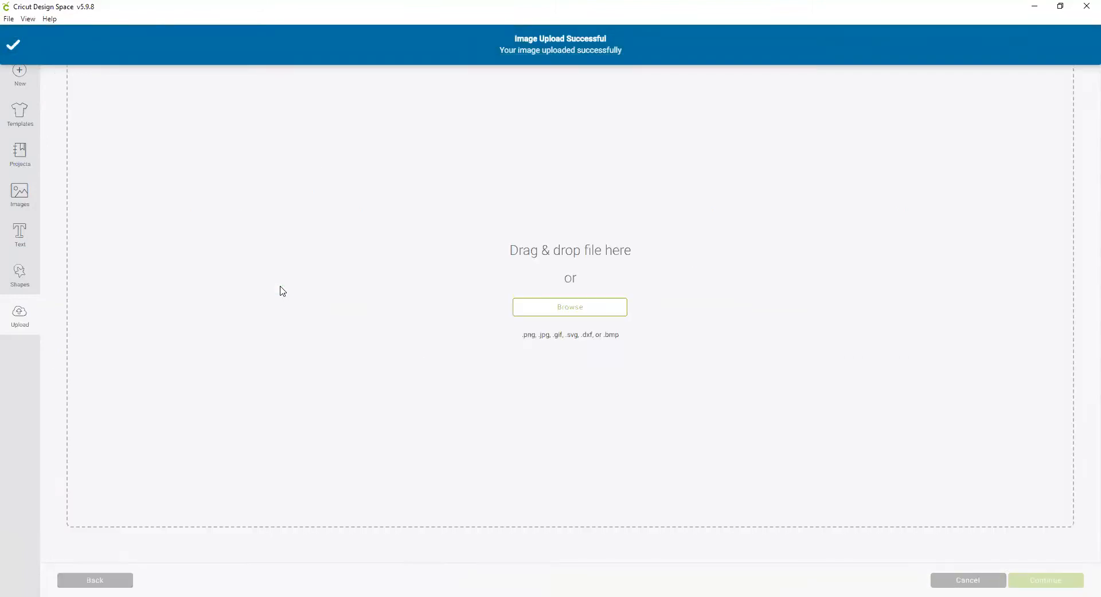
click(569, 311)
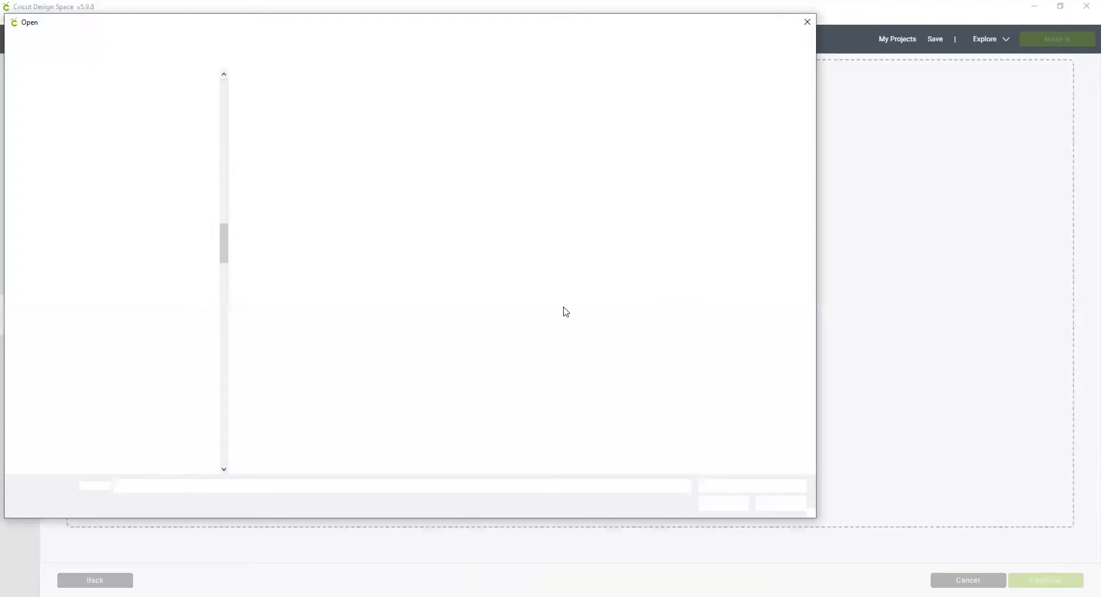
click(523, 100)
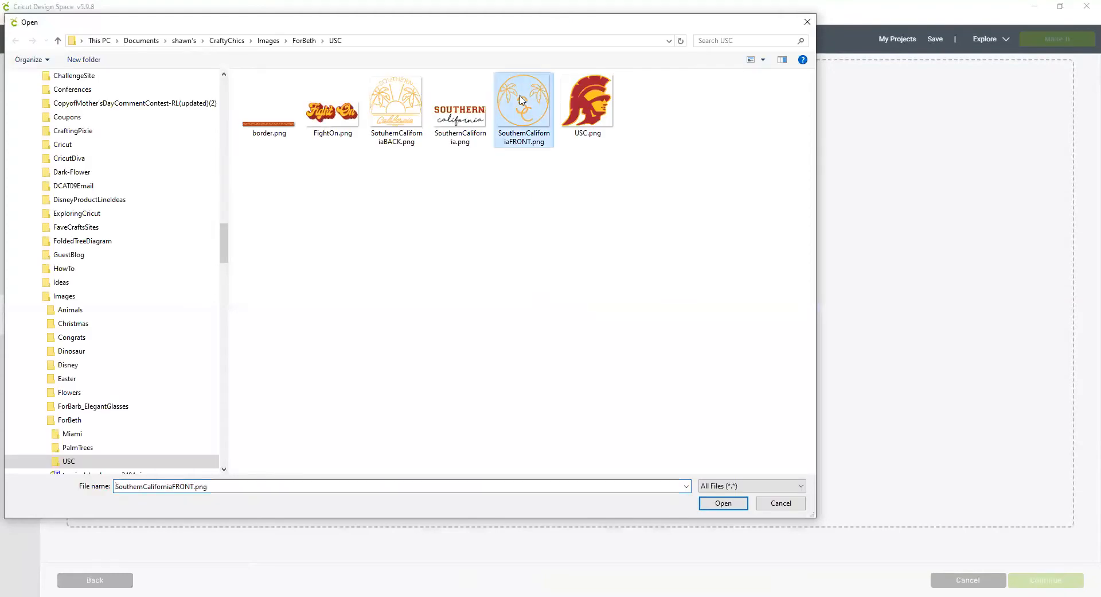
double_click(522, 100)
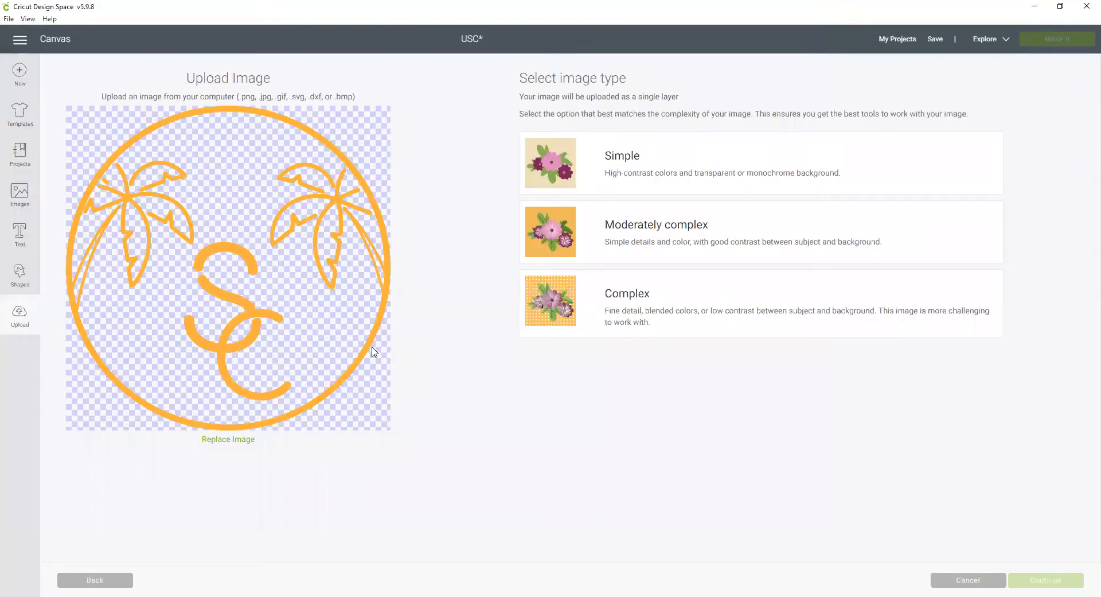
click(558, 188)
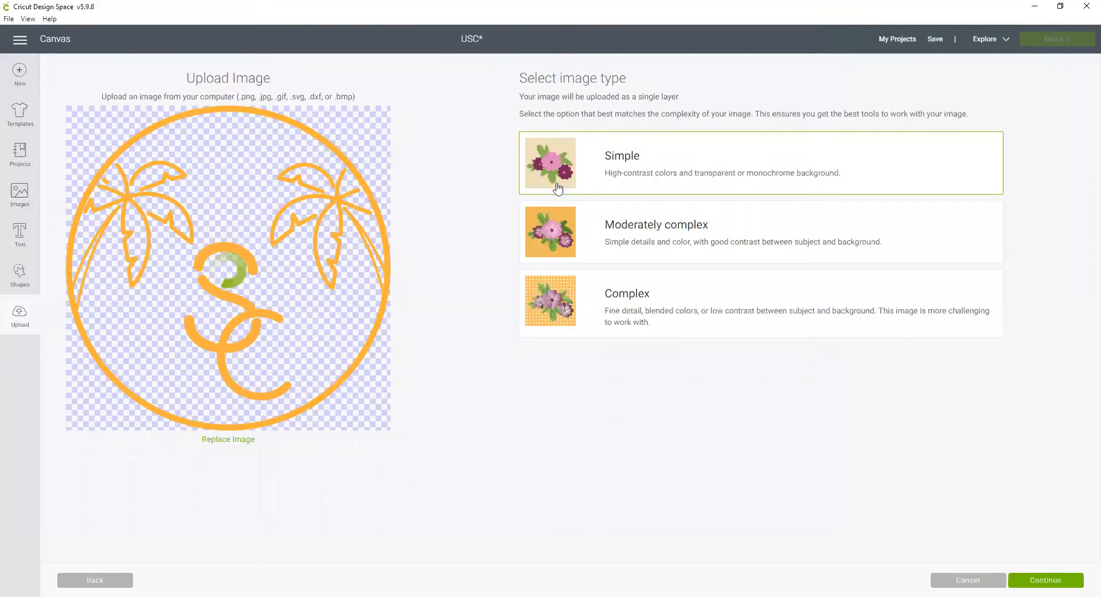
click(1041, 581)
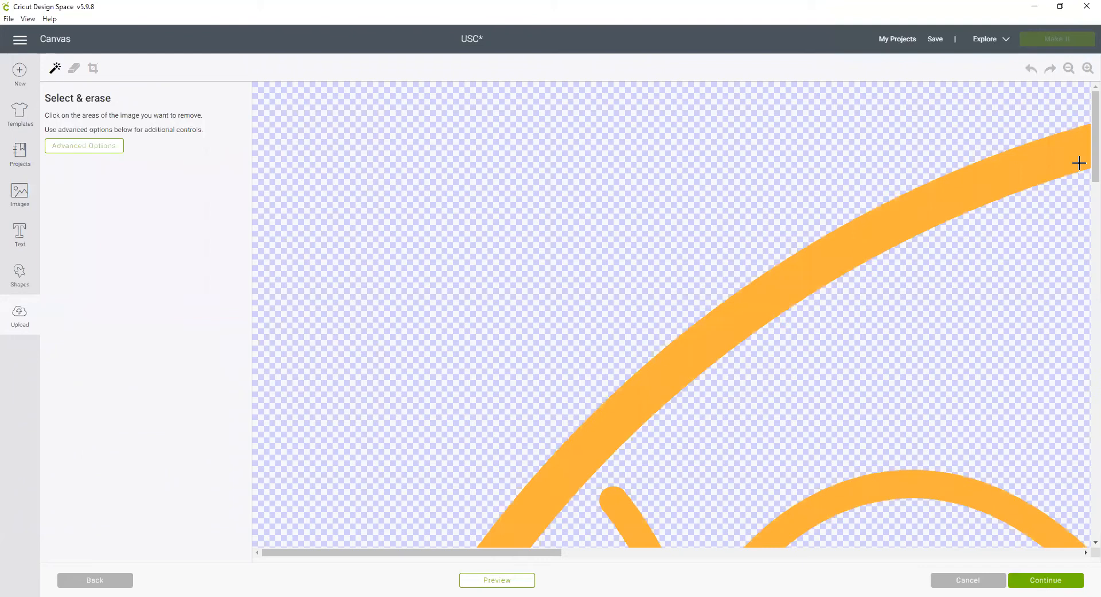
Save the circular front design as a Cut image without erasing anything.
click(1067, 70)
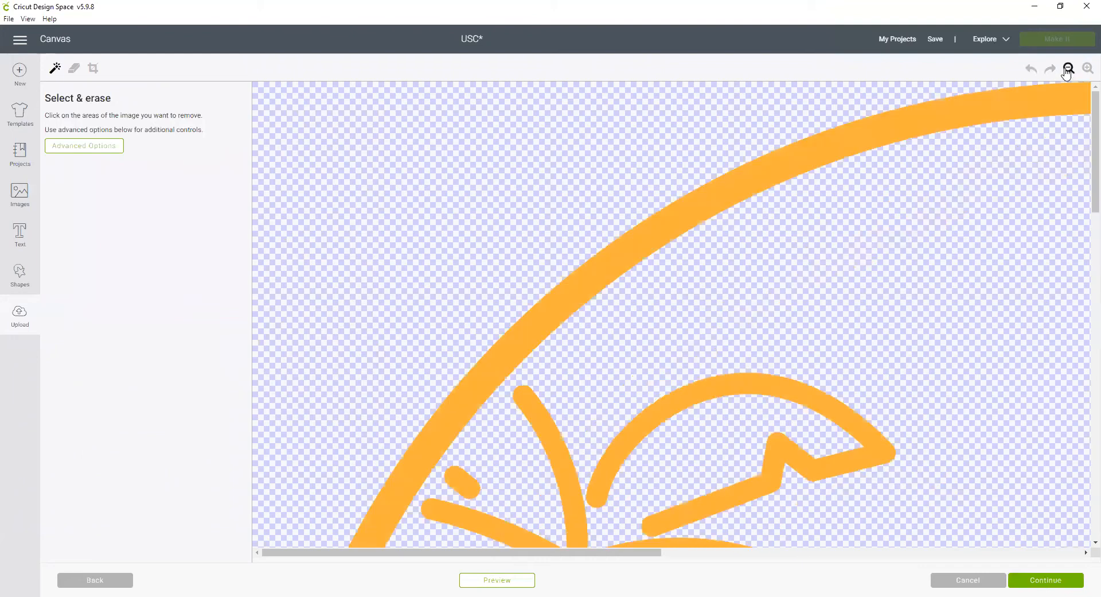
click(1067, 70)
click(1067, 70)
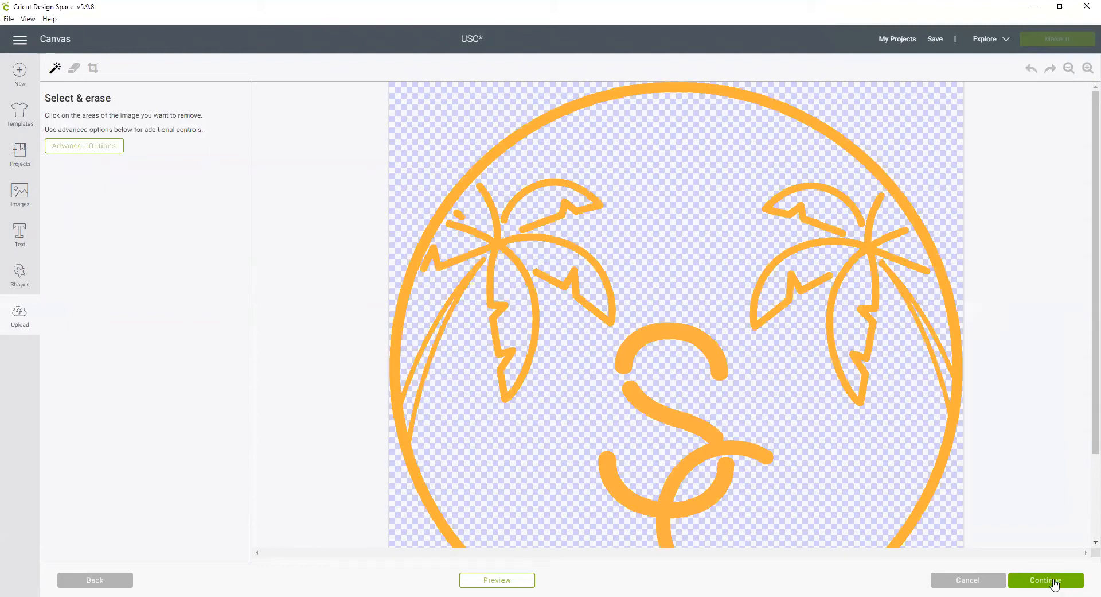
click(1055, 581)
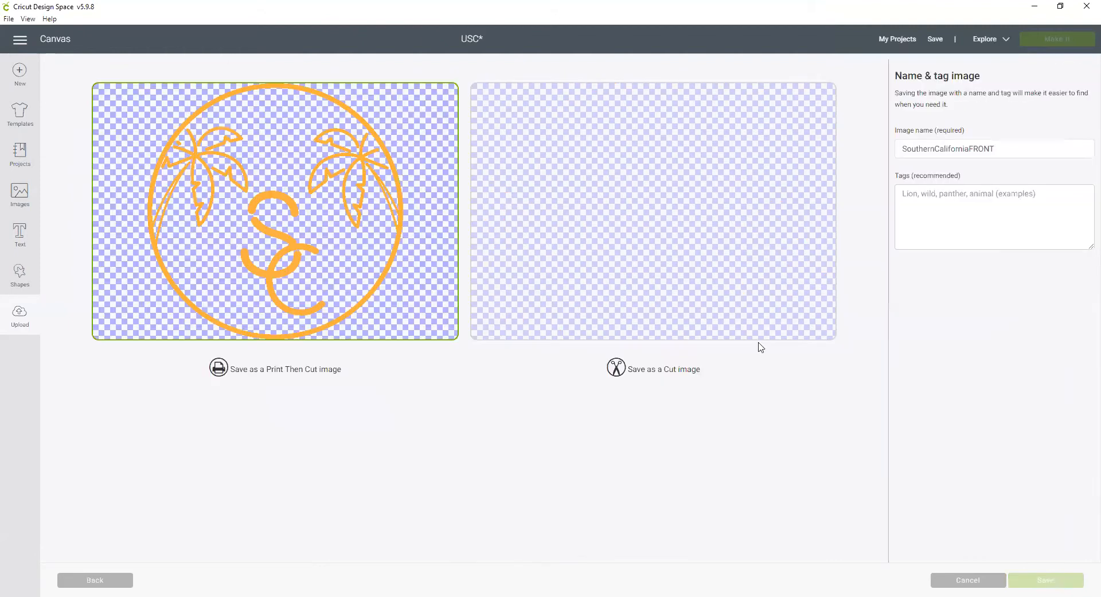
click(674, 279)
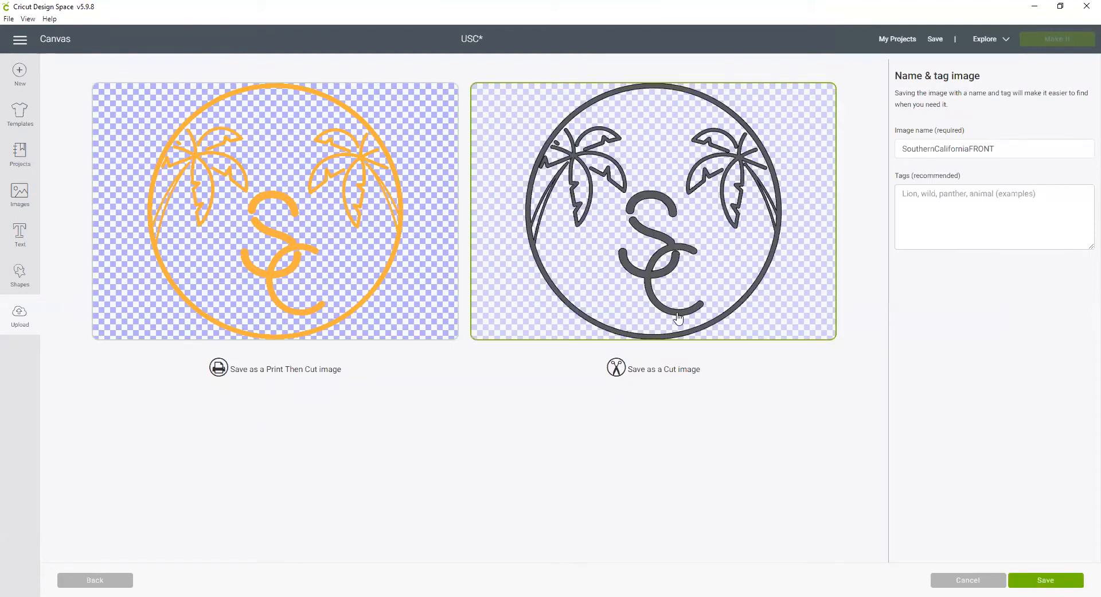
click(1061, 582)
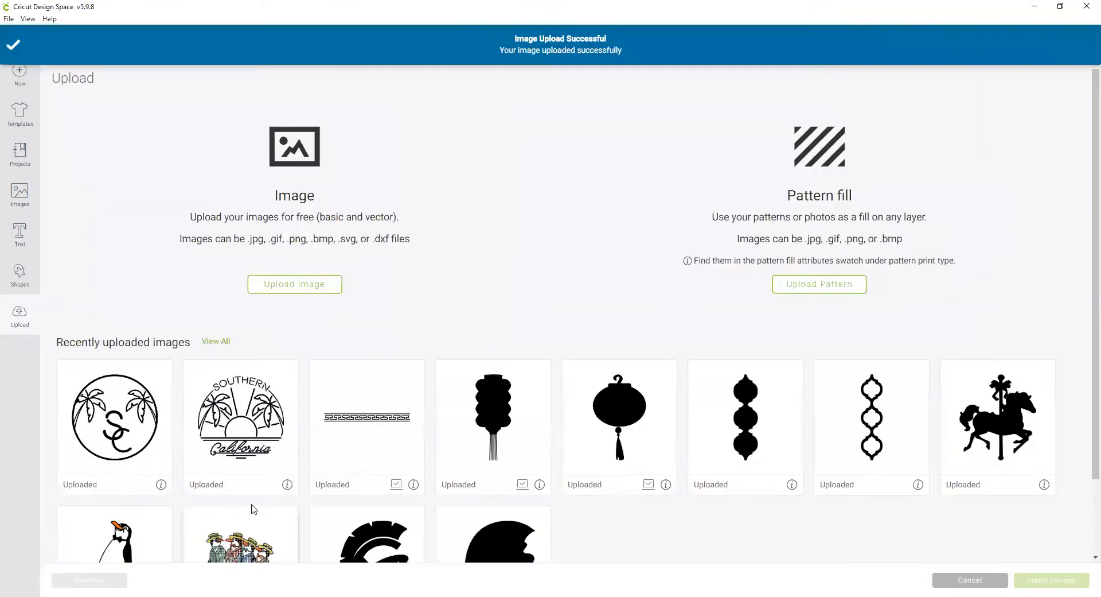
Insert the two newly uploaded front and back designs together onto the canvas.
click(112, 452)
click(225, 436)
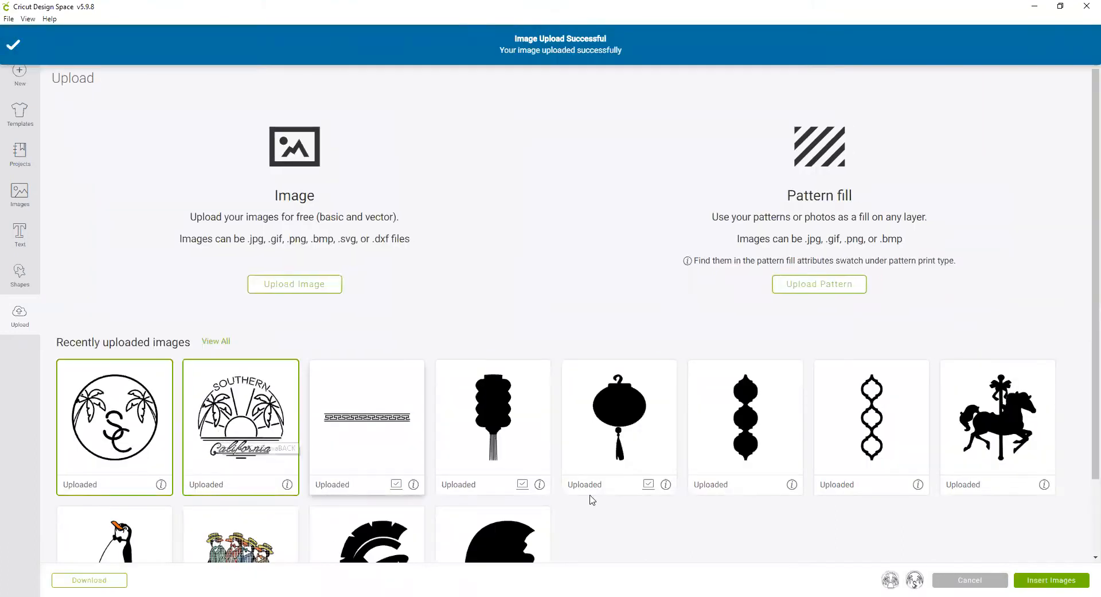
click(1067, 581)
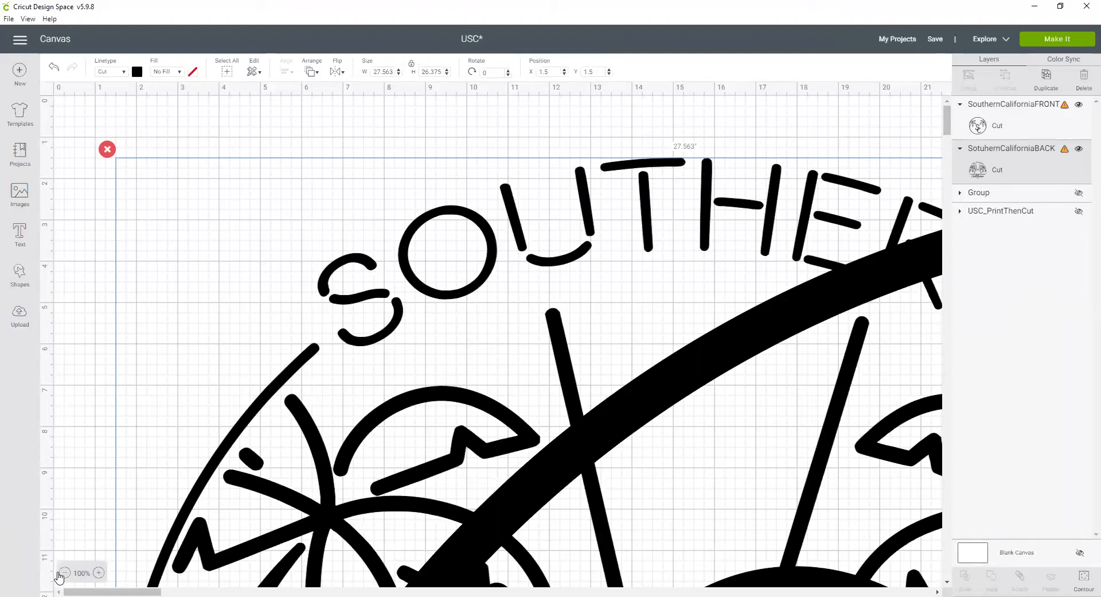
Shrink the oversized circular front design proportionally to about 8.09 inches wide.
click(64, 572)
click(64, 573)
click(63, 573)
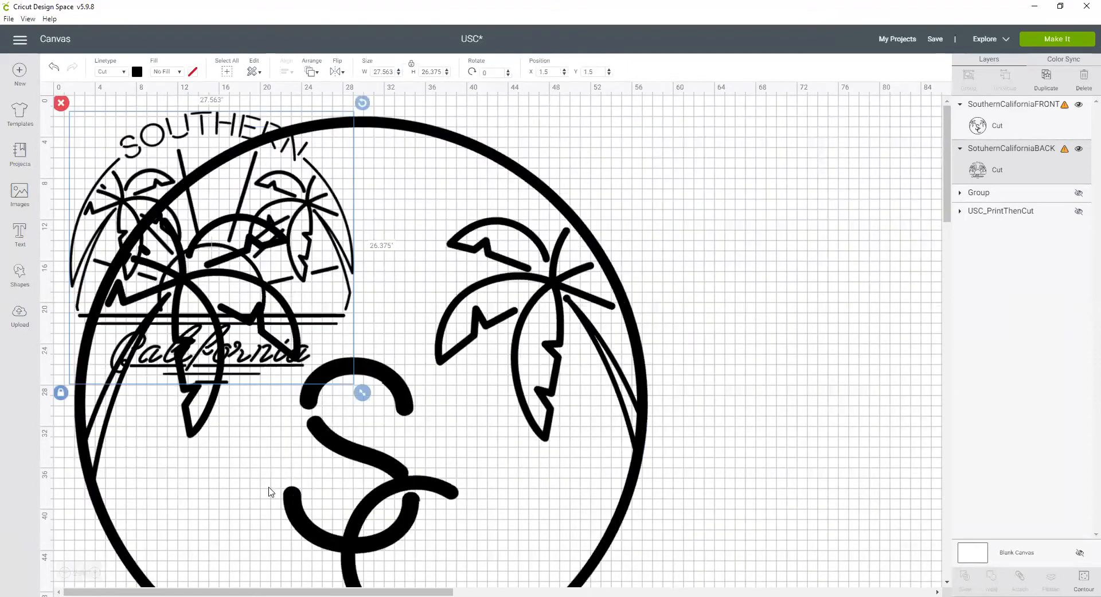
click(436, 465)
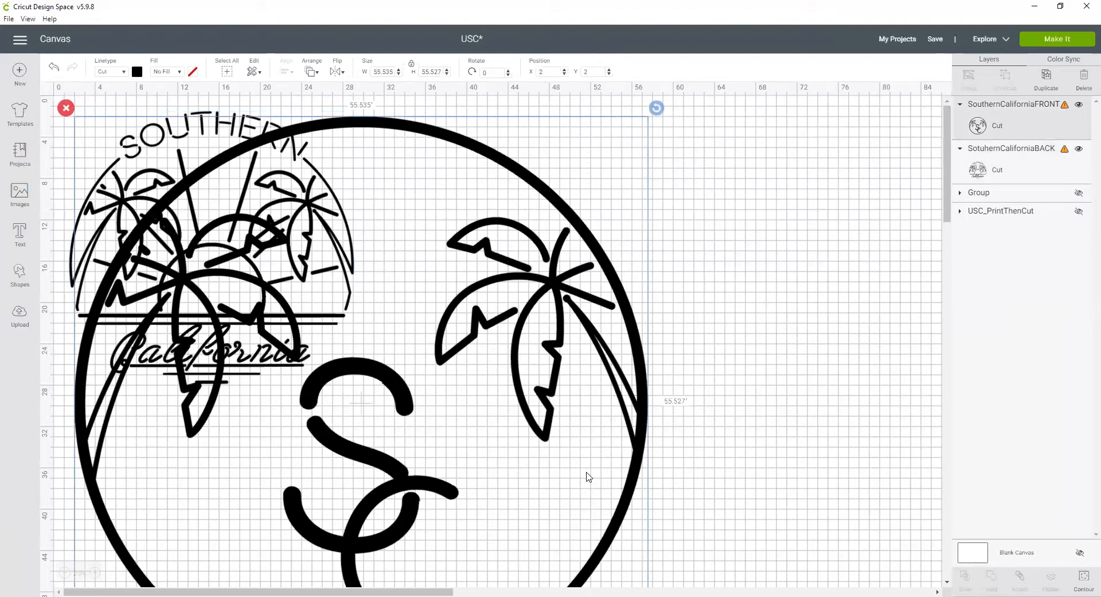
scroll(588, 477, down, 3)
drag(657, 582, 167, 93)
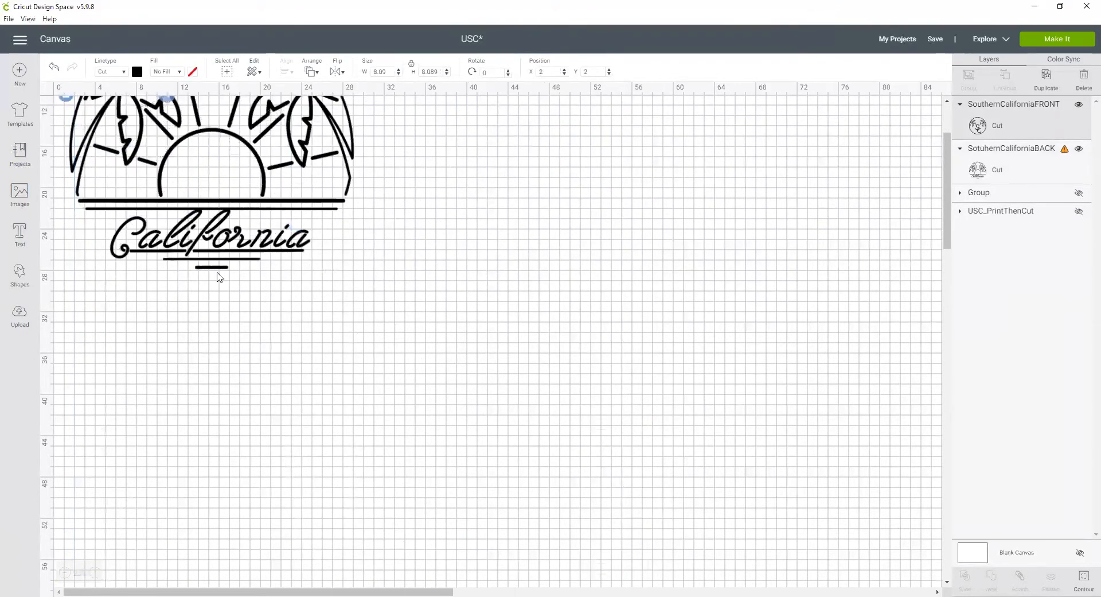
Move the back design clear of the circular front design and set its width to 10.5 inches.
scroll(276, 279, up, 3)
click(309, 256)
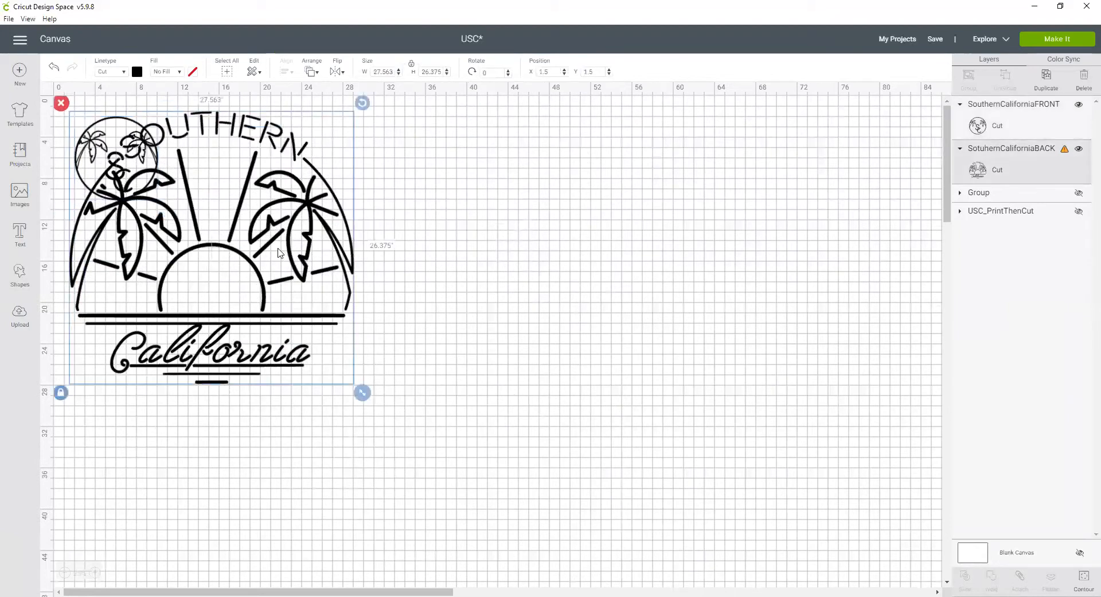
drag(316, 258, 529, 282)
click(383, 71)
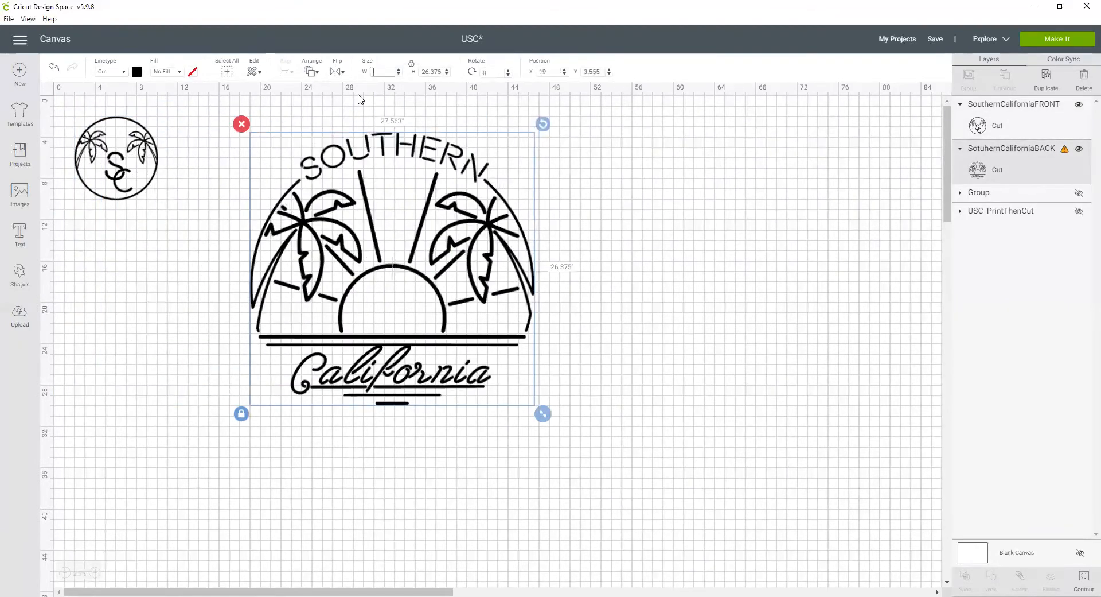
text(10.5)
key(Return)
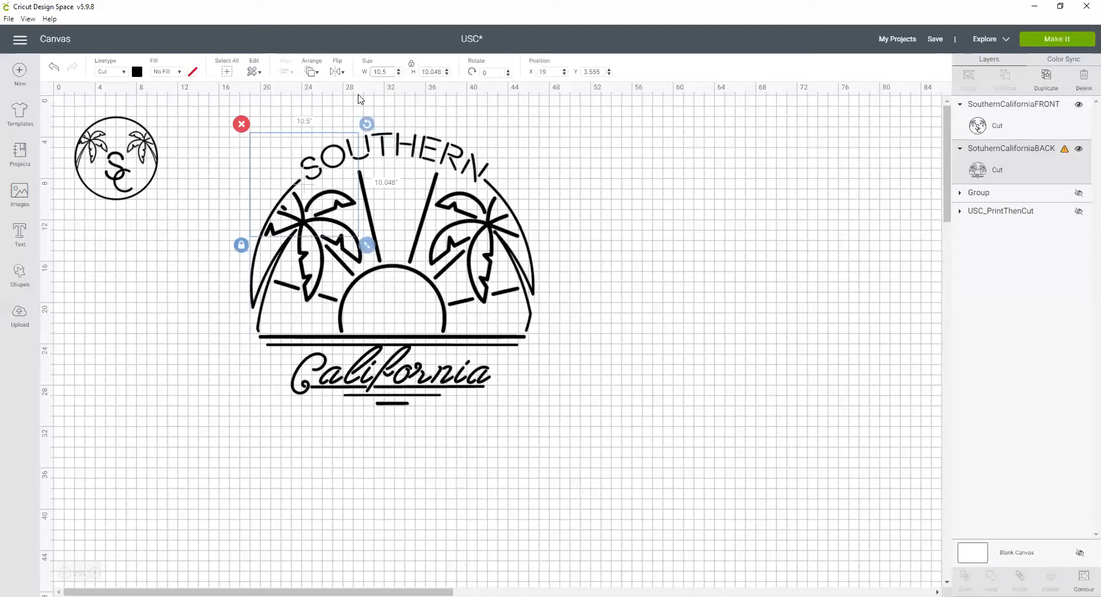
Set the circular front design's width to 3 inches.
click(132, 194)
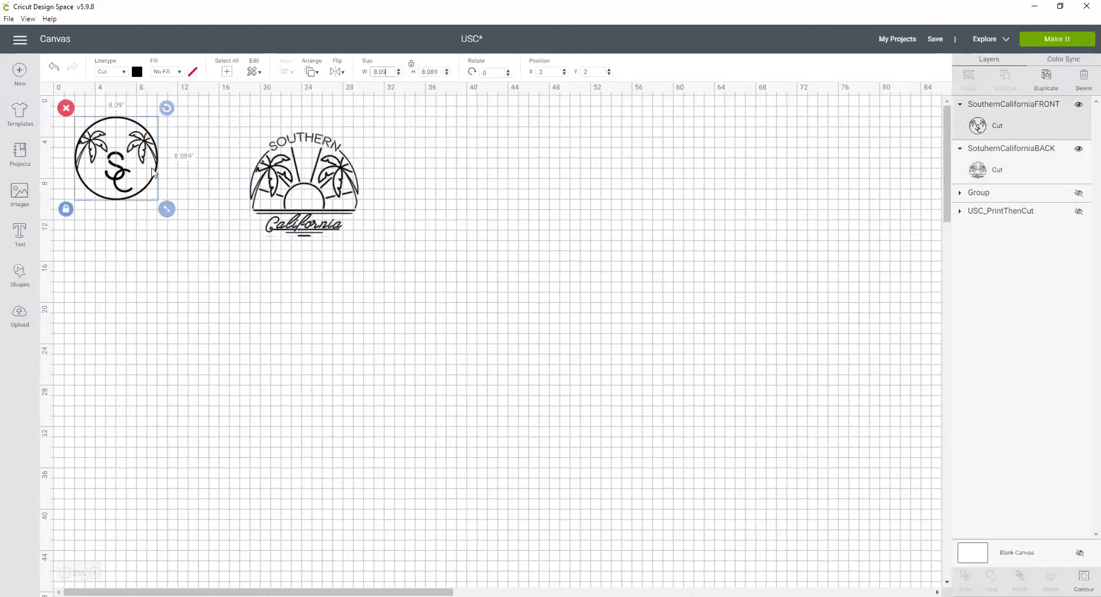
click(390, 72)
text(3)
key(Return)
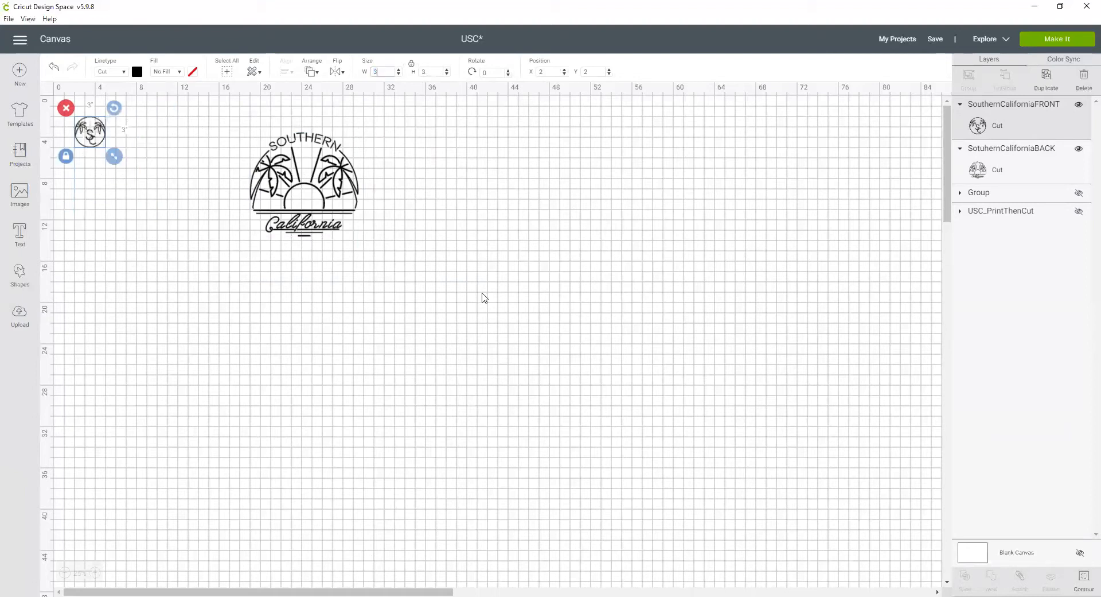
Move the back design close beside the circular front design, at about X 7.667 and Y 2.166.
drag(310, 207, 202, 199)
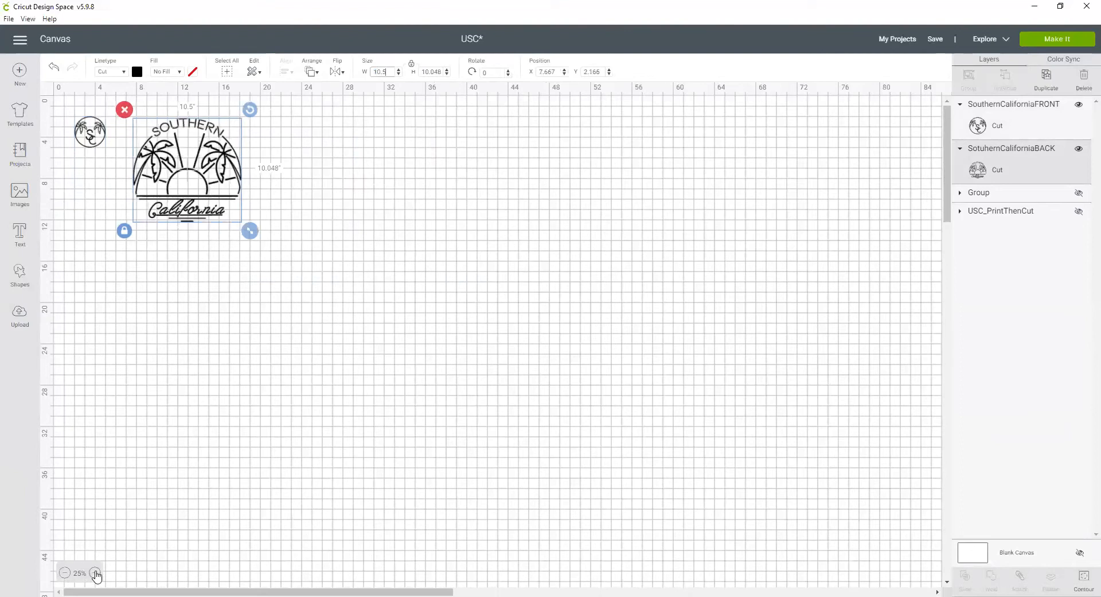
click(96, 573)
click(96, 572)
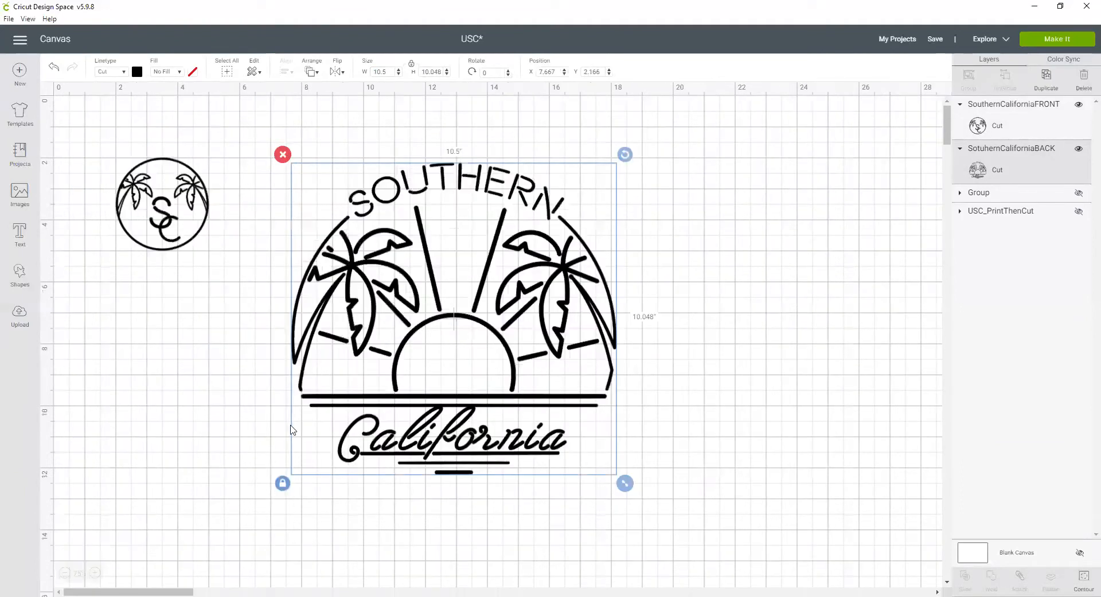
Change the material color of both the back design and the circular front design from black to golden yellow.
click(136, 72)
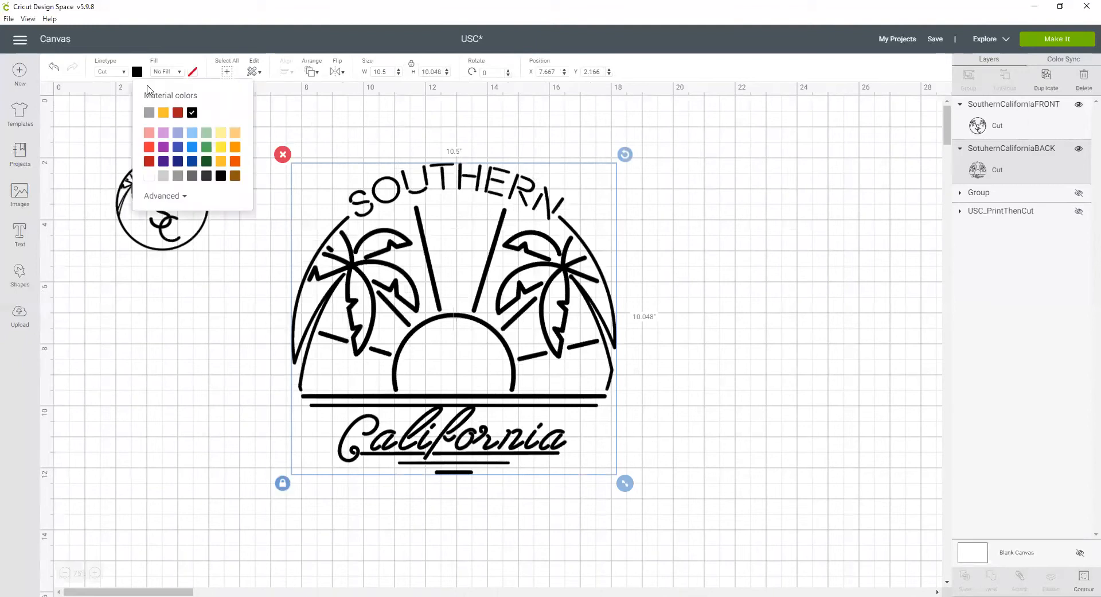
click(223, 165)
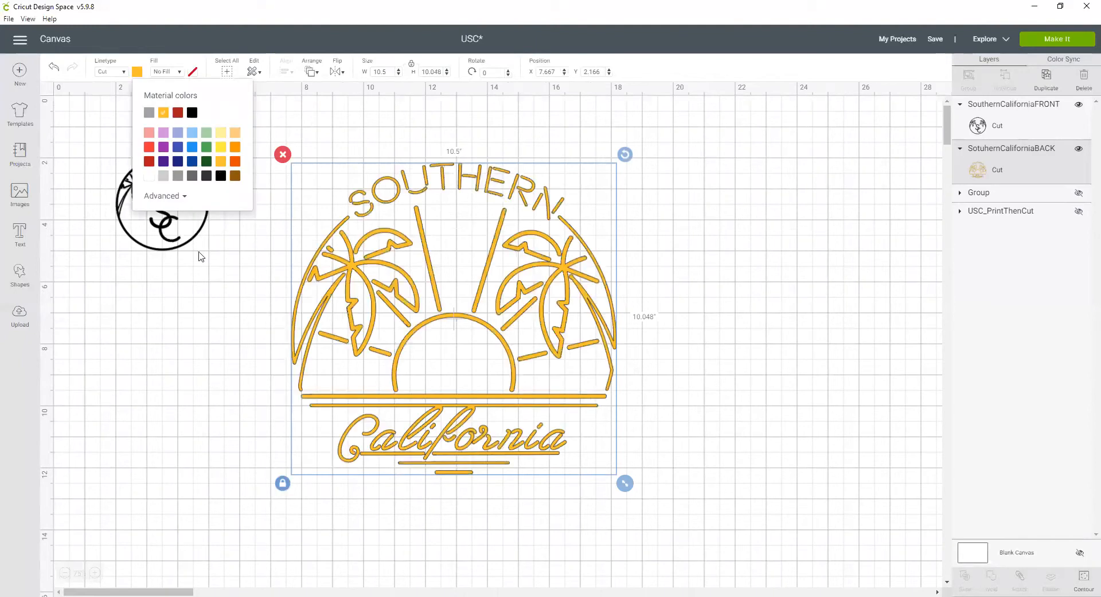
click(159, 245)
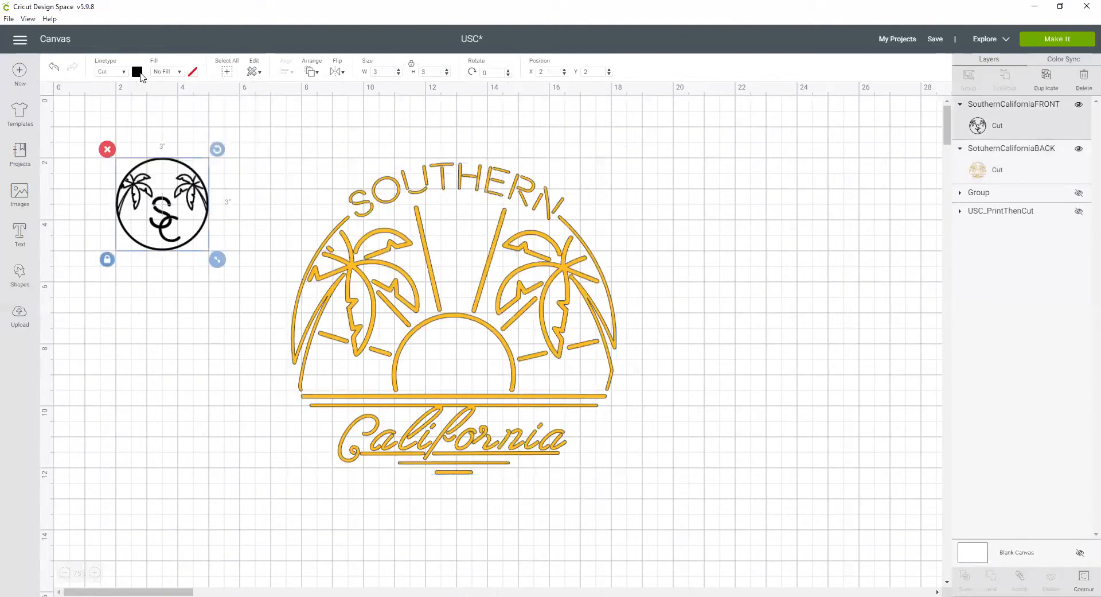
click(137, 72)
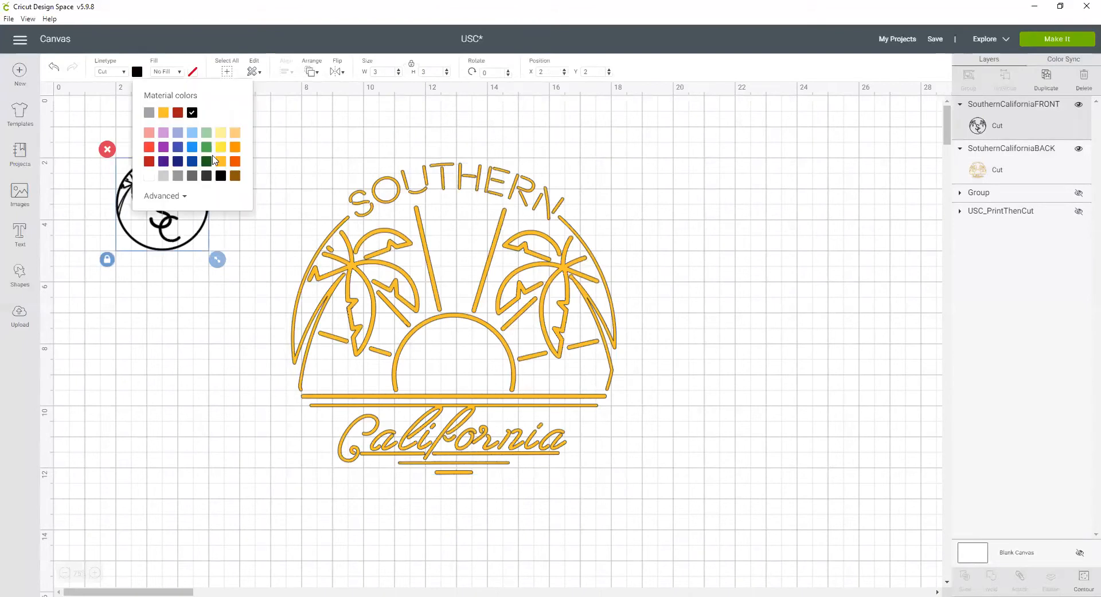
click(221, 161)
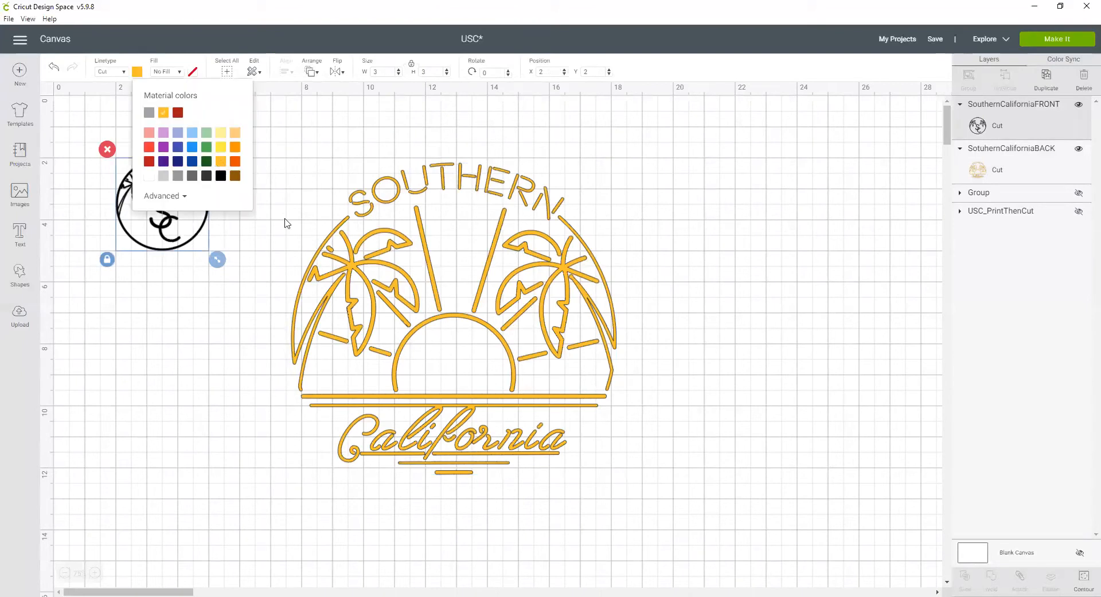
click(779, 462)
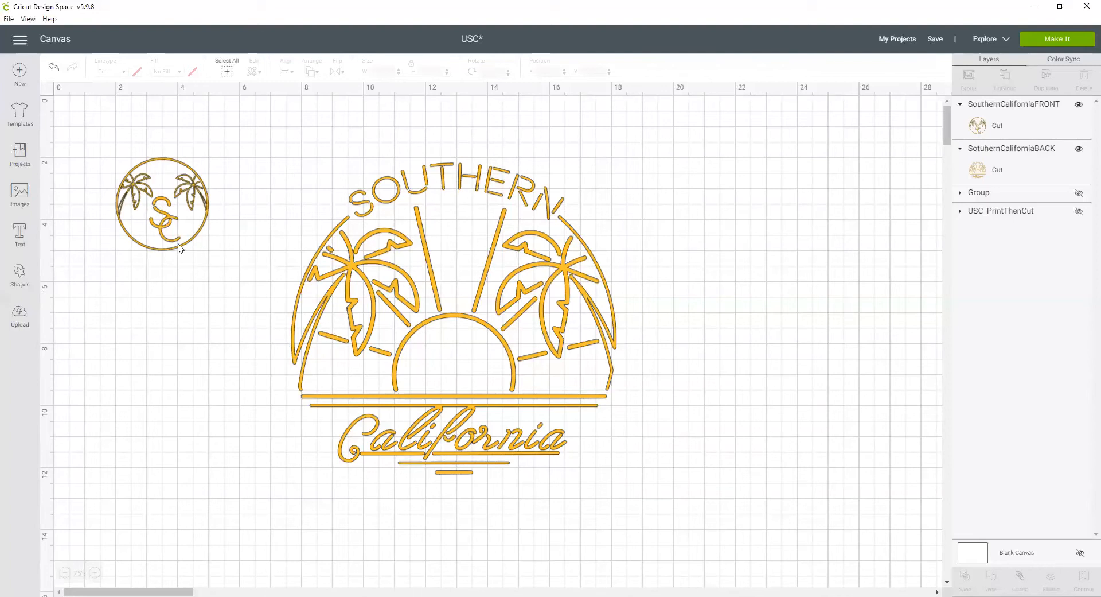
Move the circular front design to about X 2.518 and Y 2.444, and flip both the front and back designs horizontally.
drag(179, 248, 195, 262)
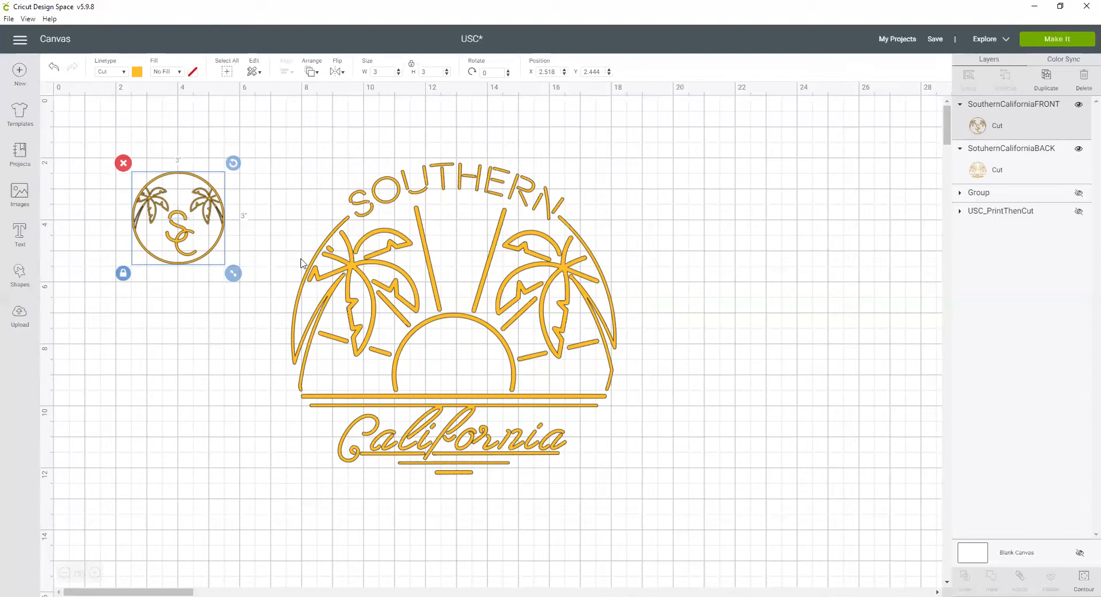
click(338, 73)
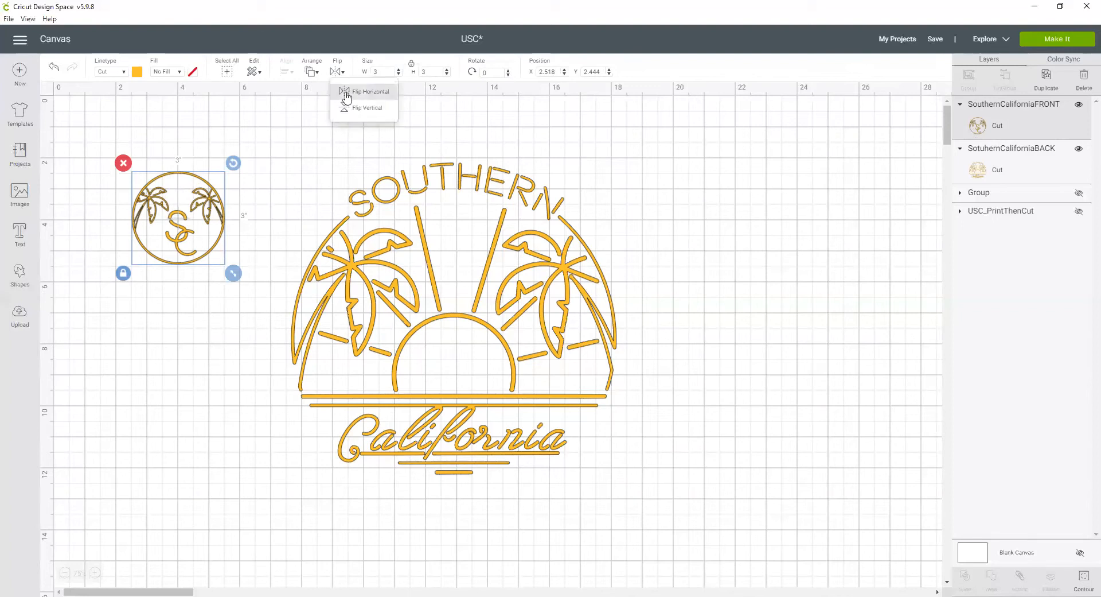
click(346, 94)
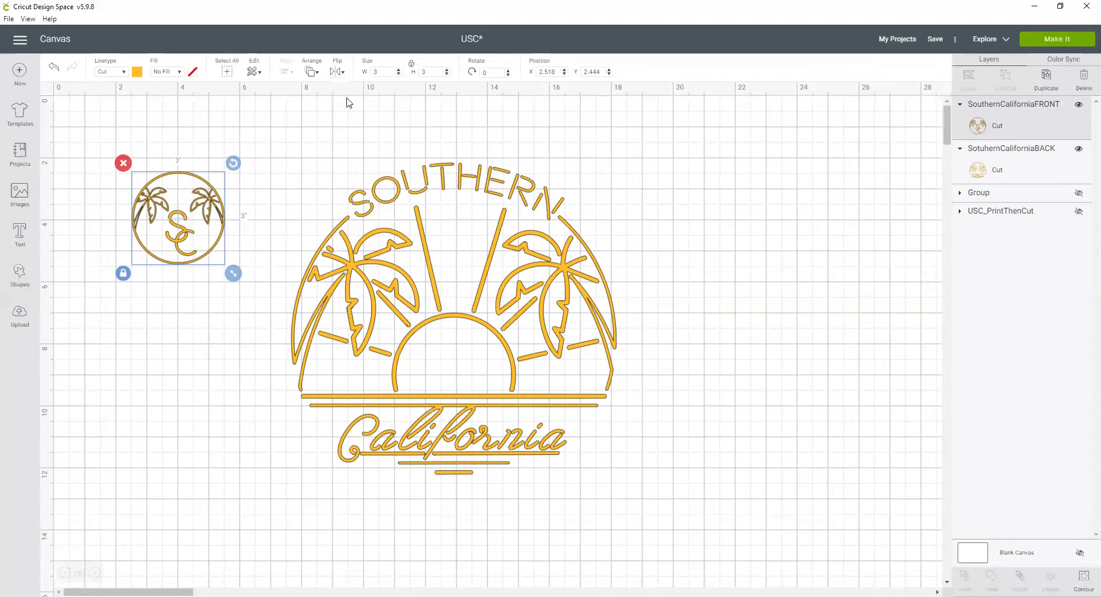
click(446, 251)
click(336, 72)
click(346, 92)
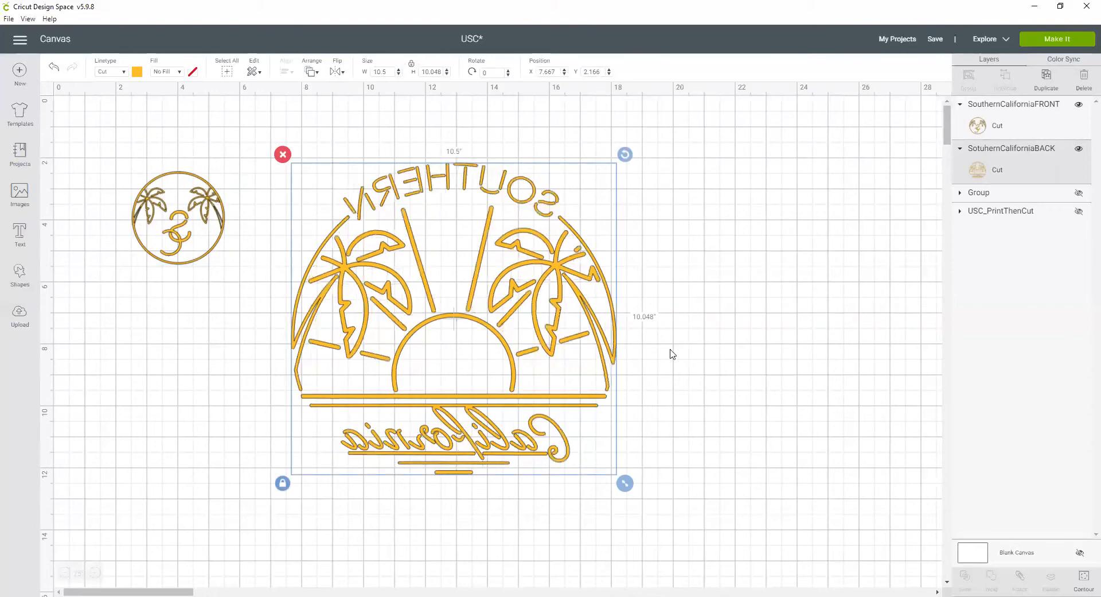
Try to move the circular front design onto the back design's mat, in its lower-right corner, and cancel the mat preparation.
click(1048, 42)
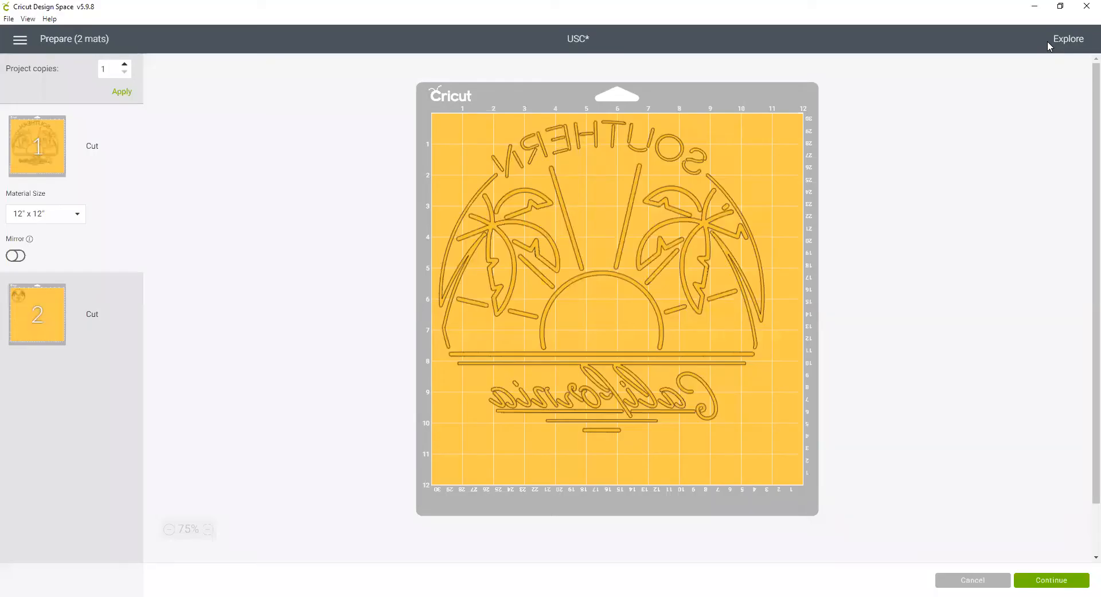
click(20, 296)
click(498, 189)
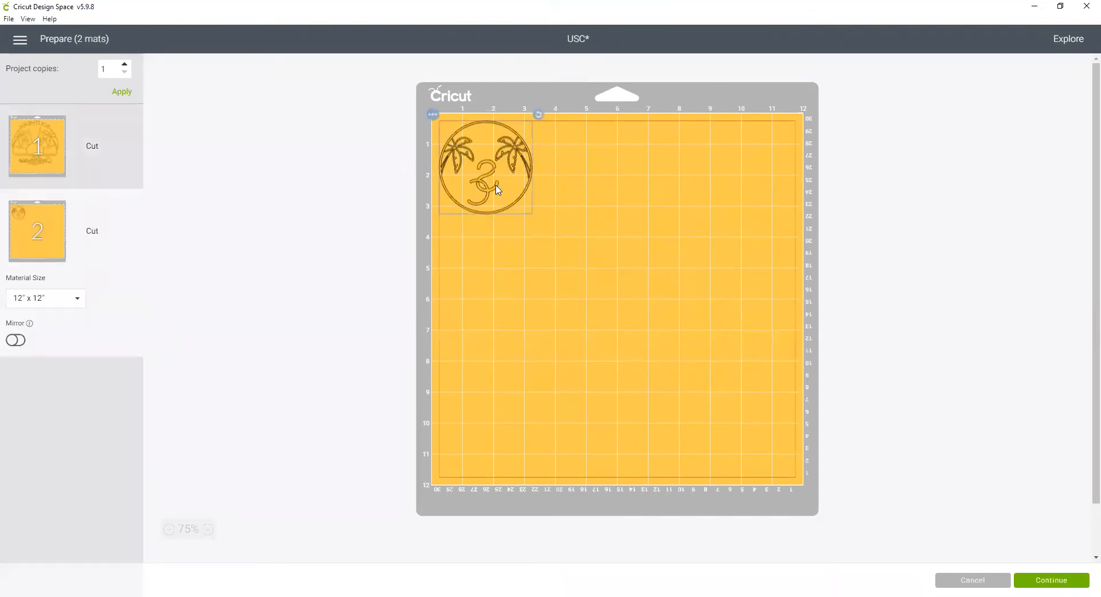
click(425, 120)
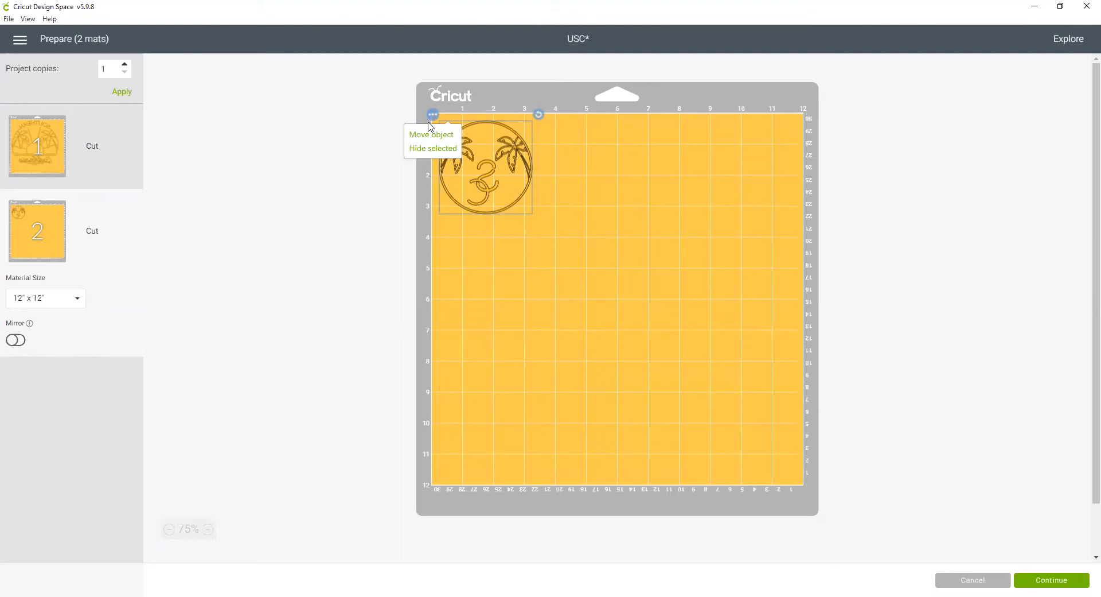
click(431, 135)
click(401, 150)
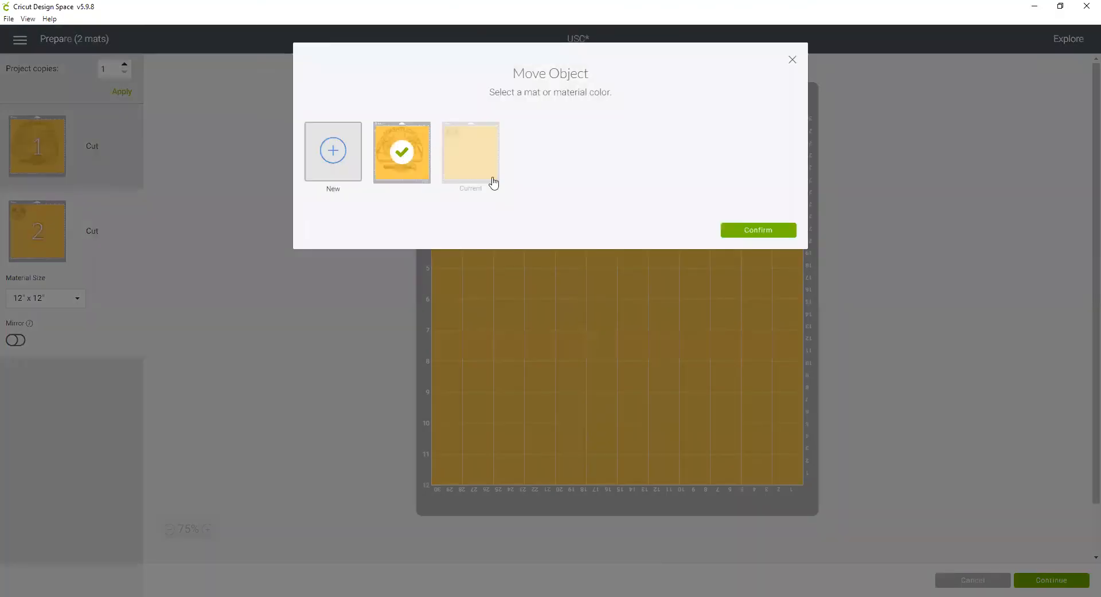
click(769, 233)
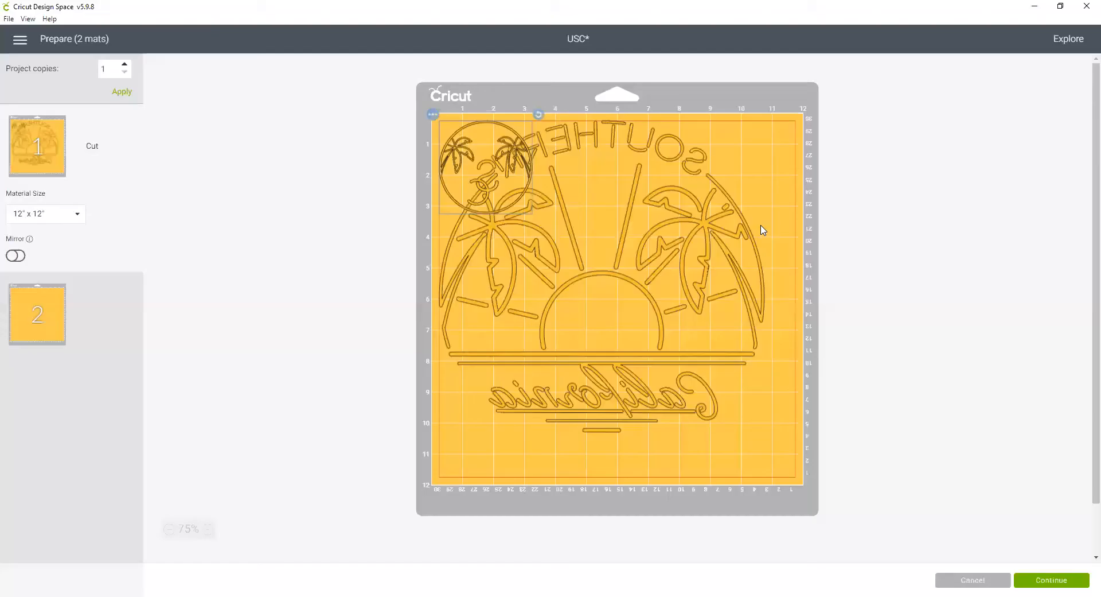
drag(502, 208, 763, 470)
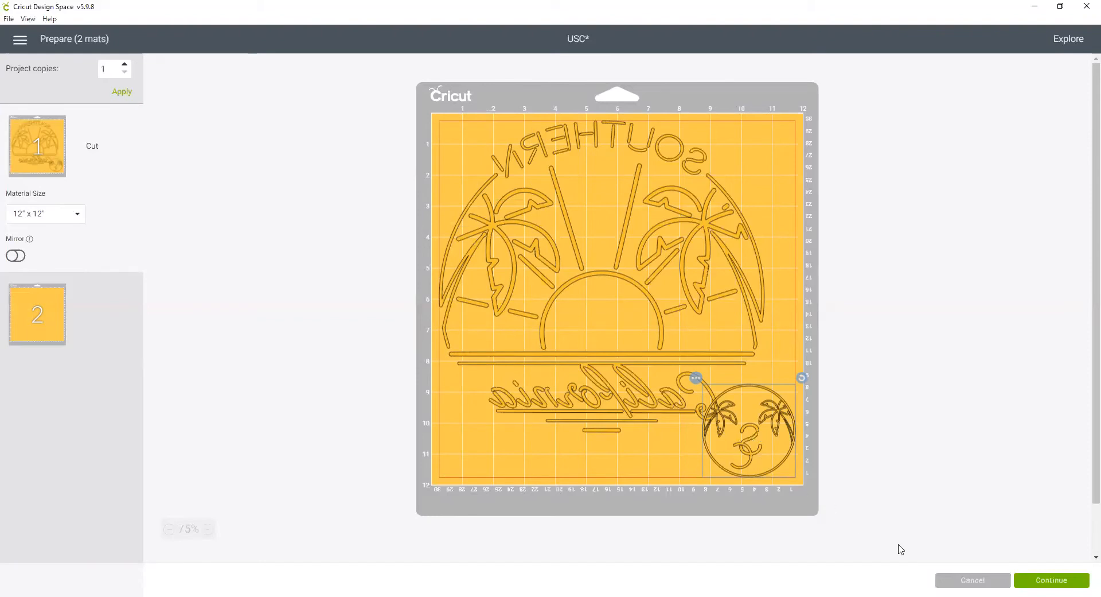
click(961, 580)
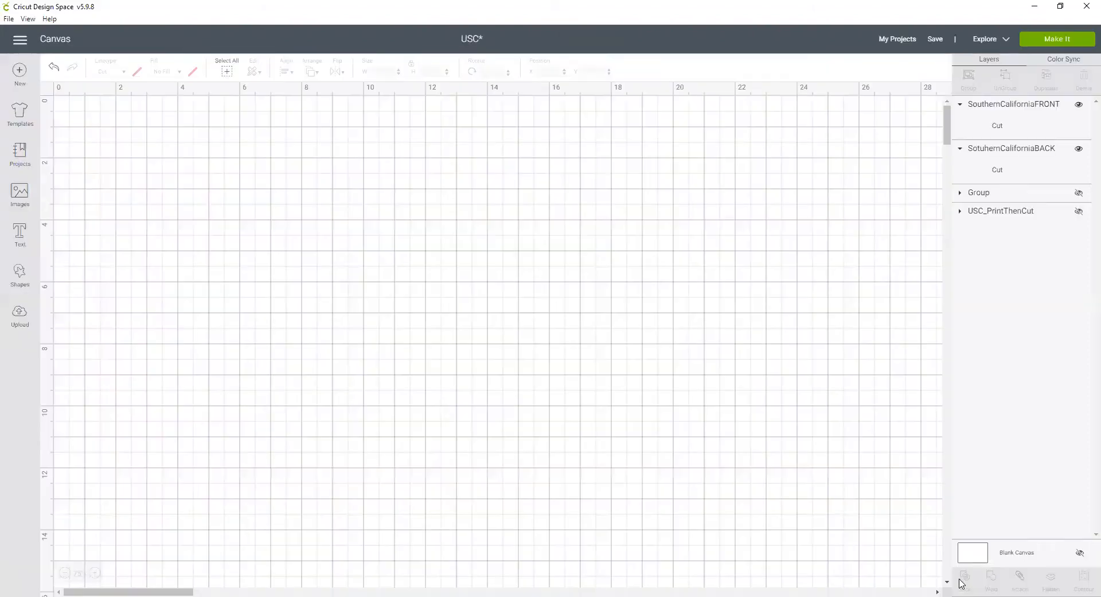
Send the mirrored front and back designs to mat preparation again.
click(1060, 42)
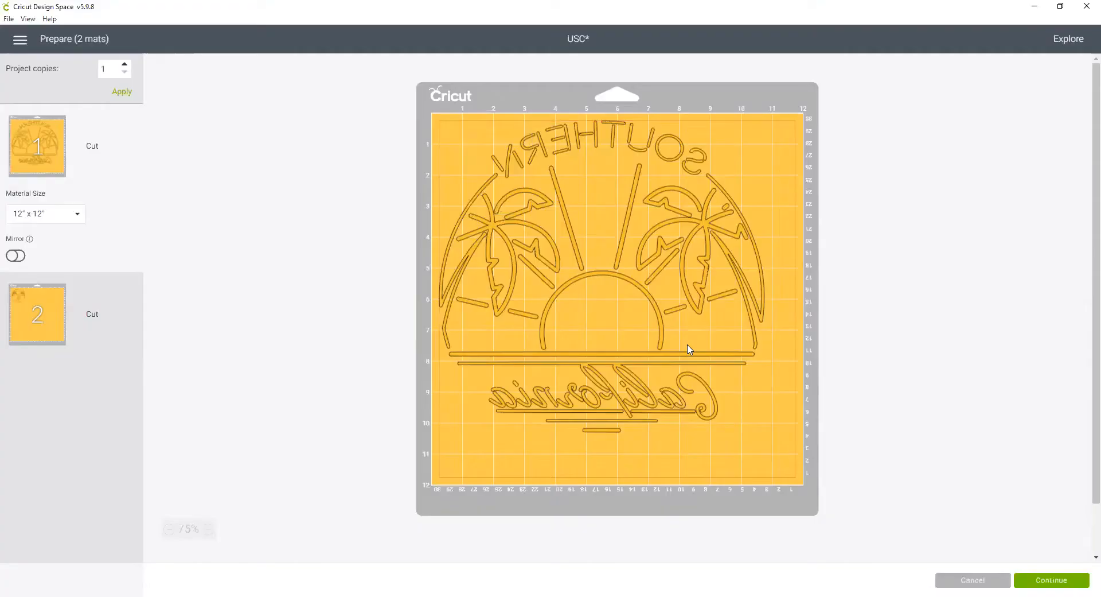